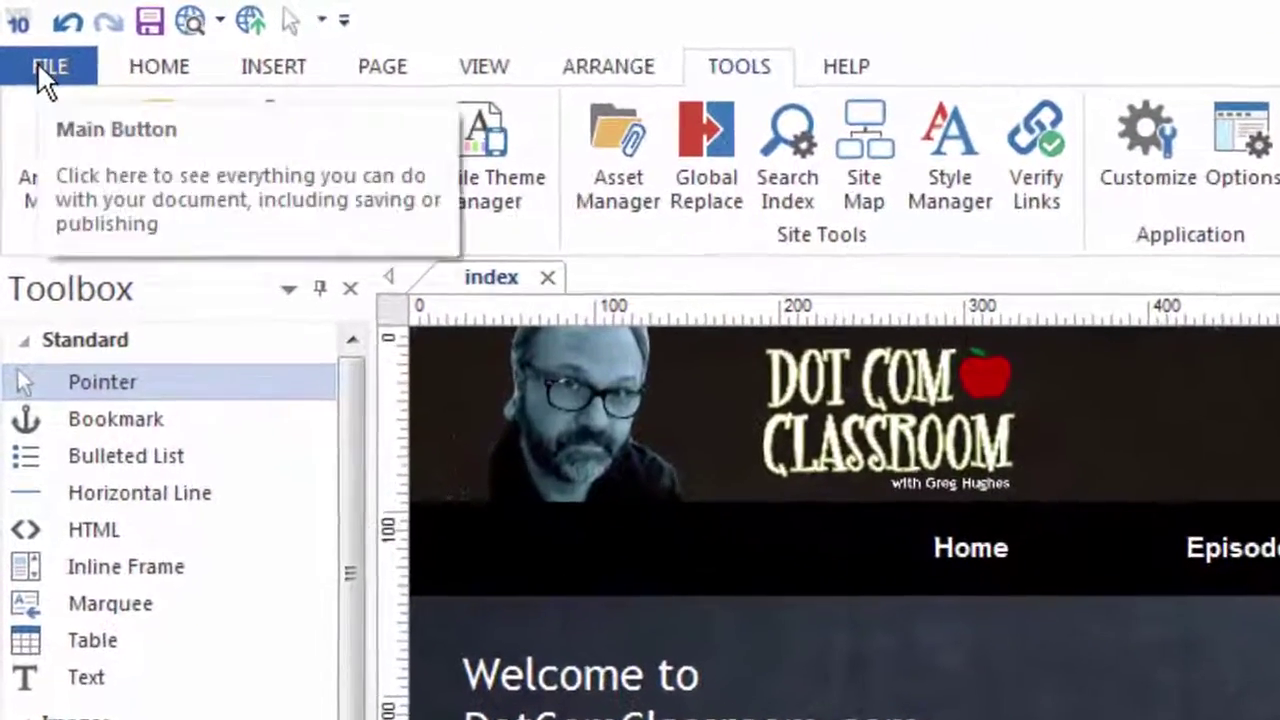
# - Open the Publish Web Site dialog targeting DotComClassroom's /public_html folder with all files
pyautogui.click(41, 55)
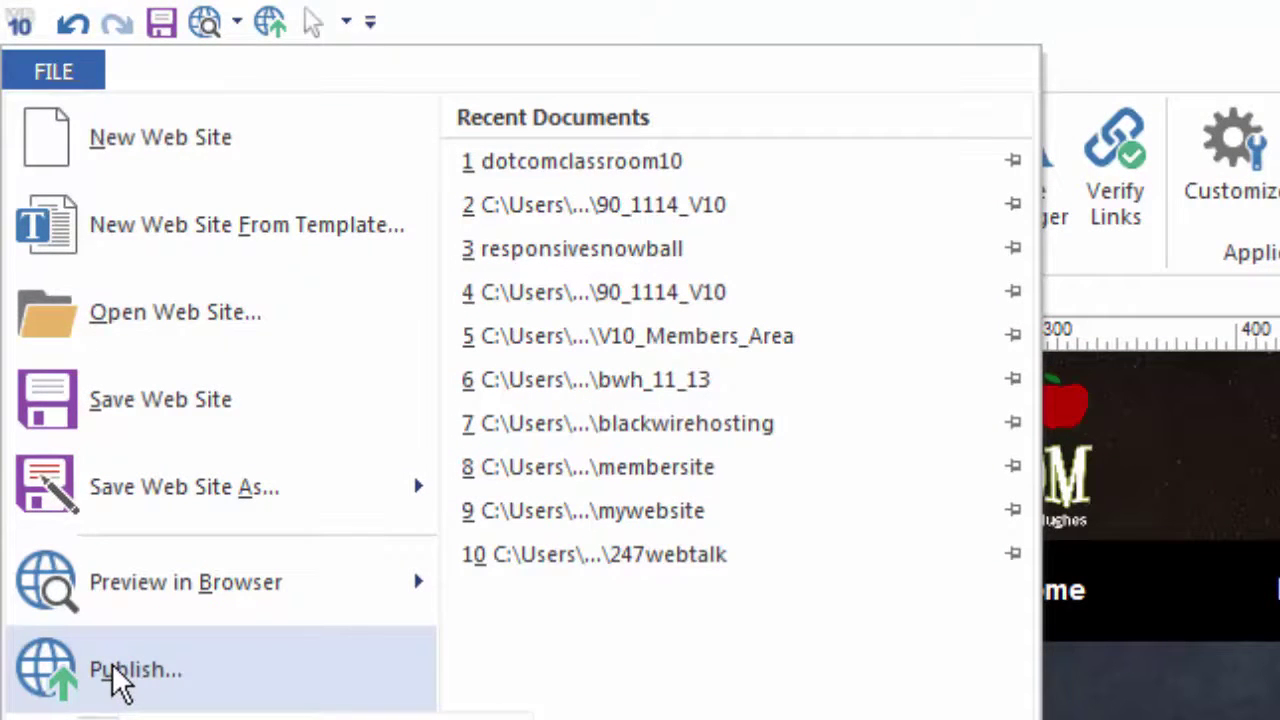
pyautogui.press('Escape')
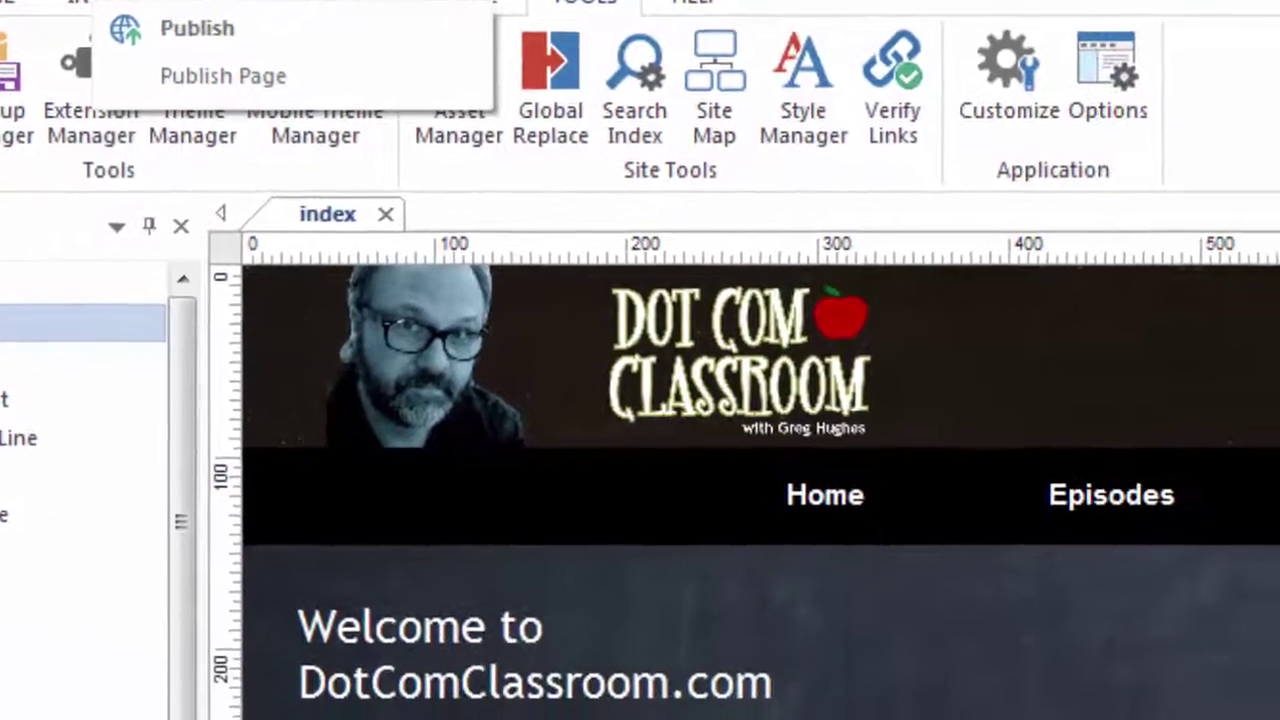
pyautogui.click(269, 24)
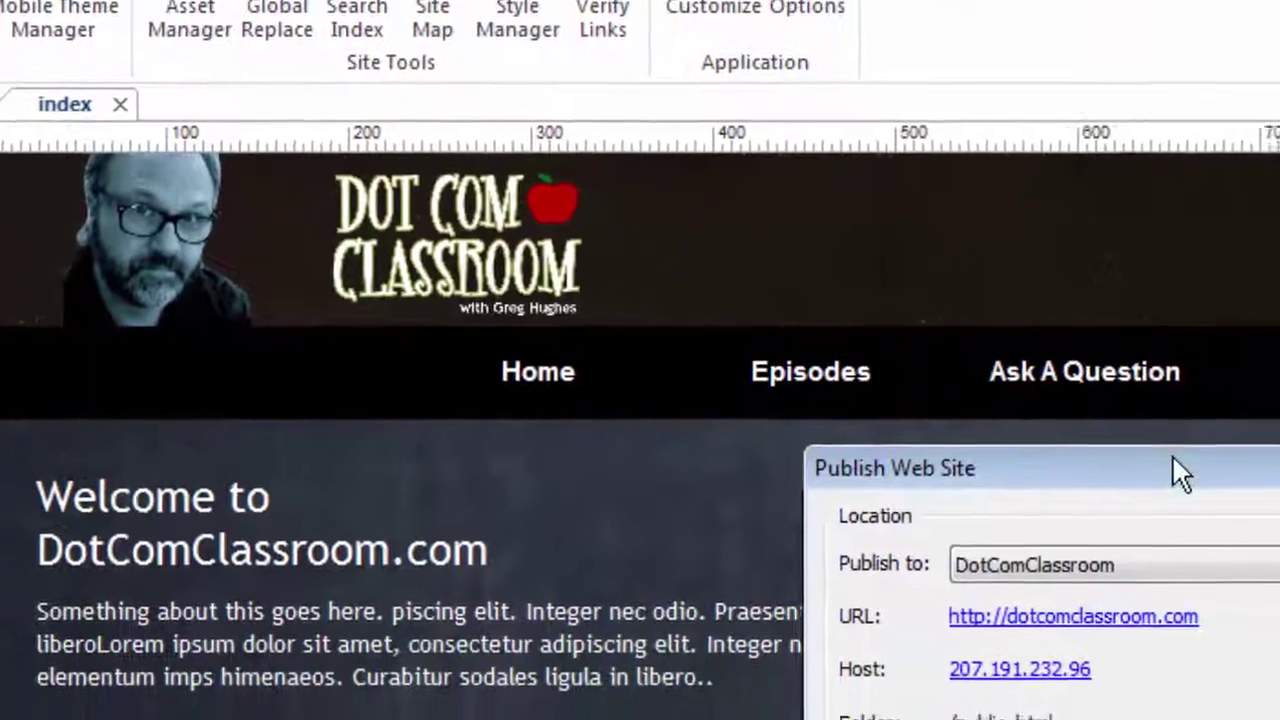
pyautogui.moveTo(1172, 470); pyautogui.dragTo(915, 258)
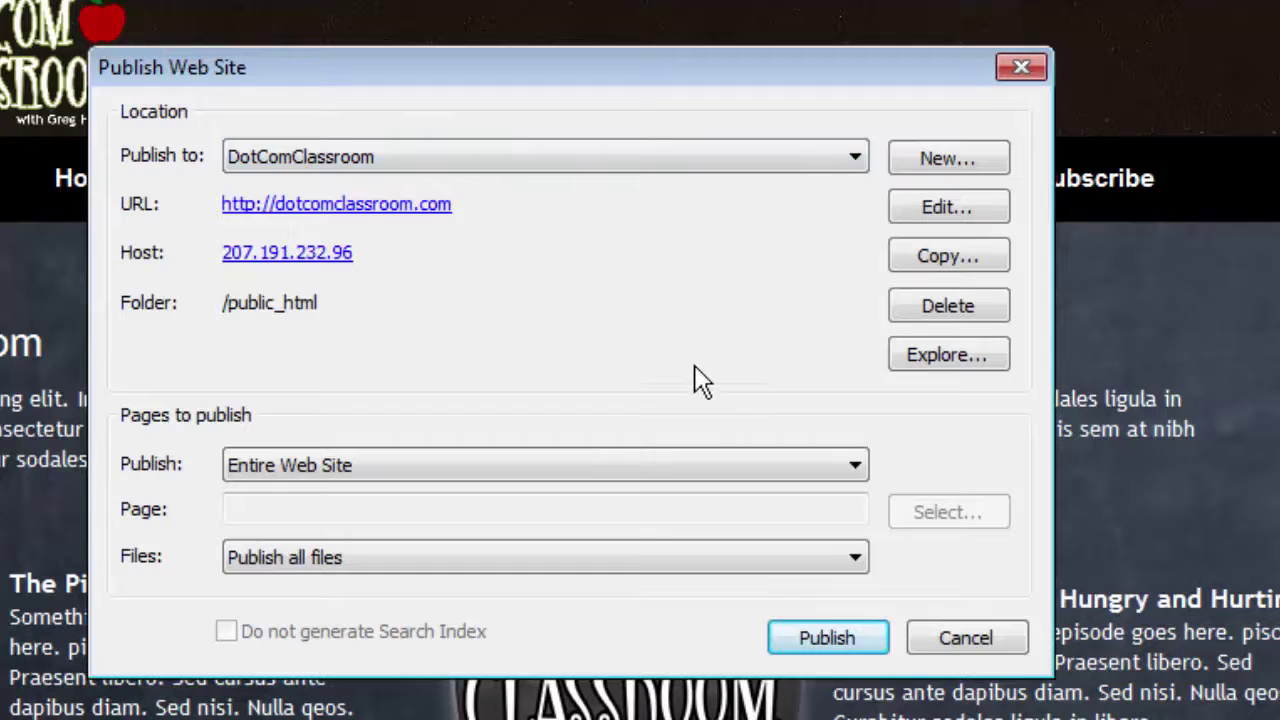
pyautogui.click(957, 160)
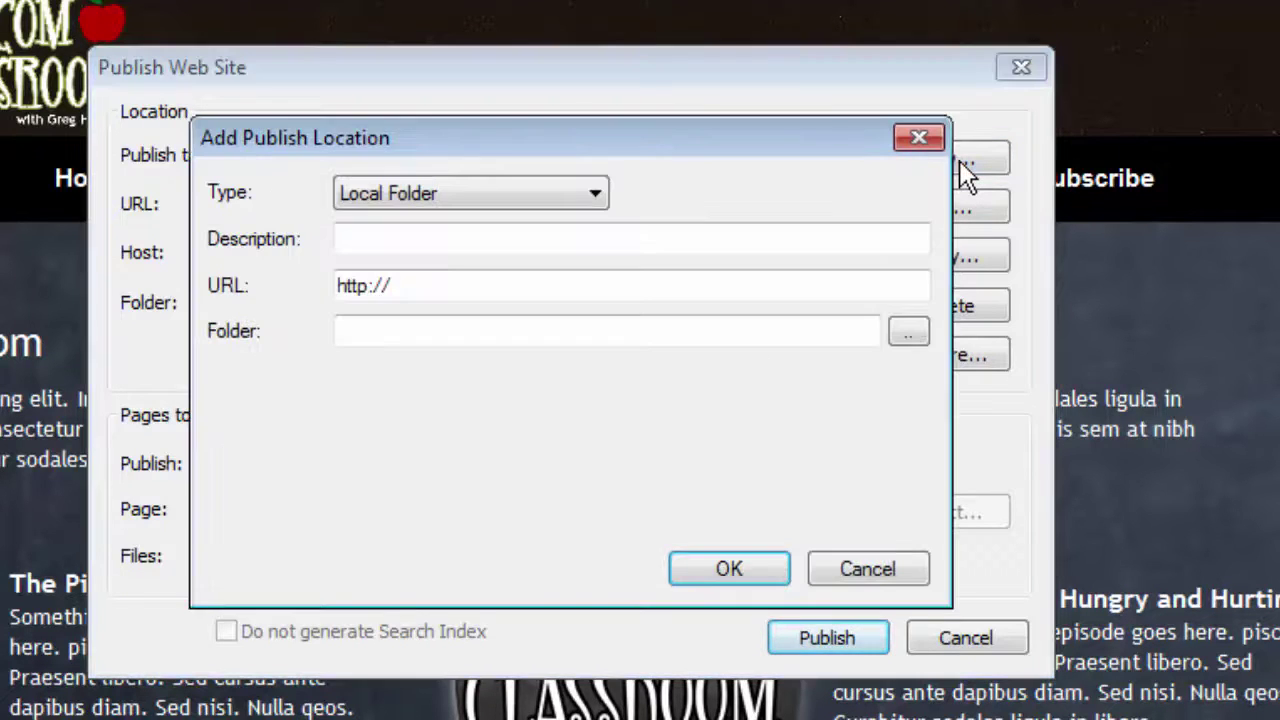
pyautogui.click(575, 192)
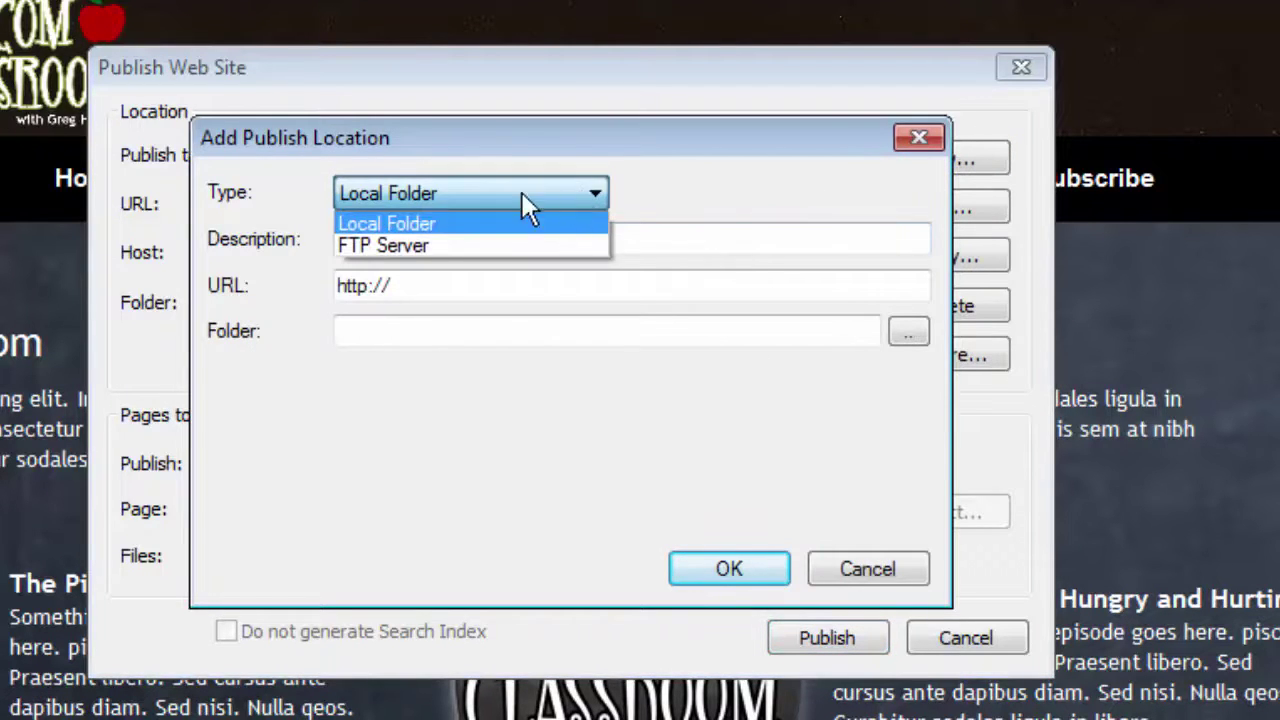
pyautogui.click(408, 250)
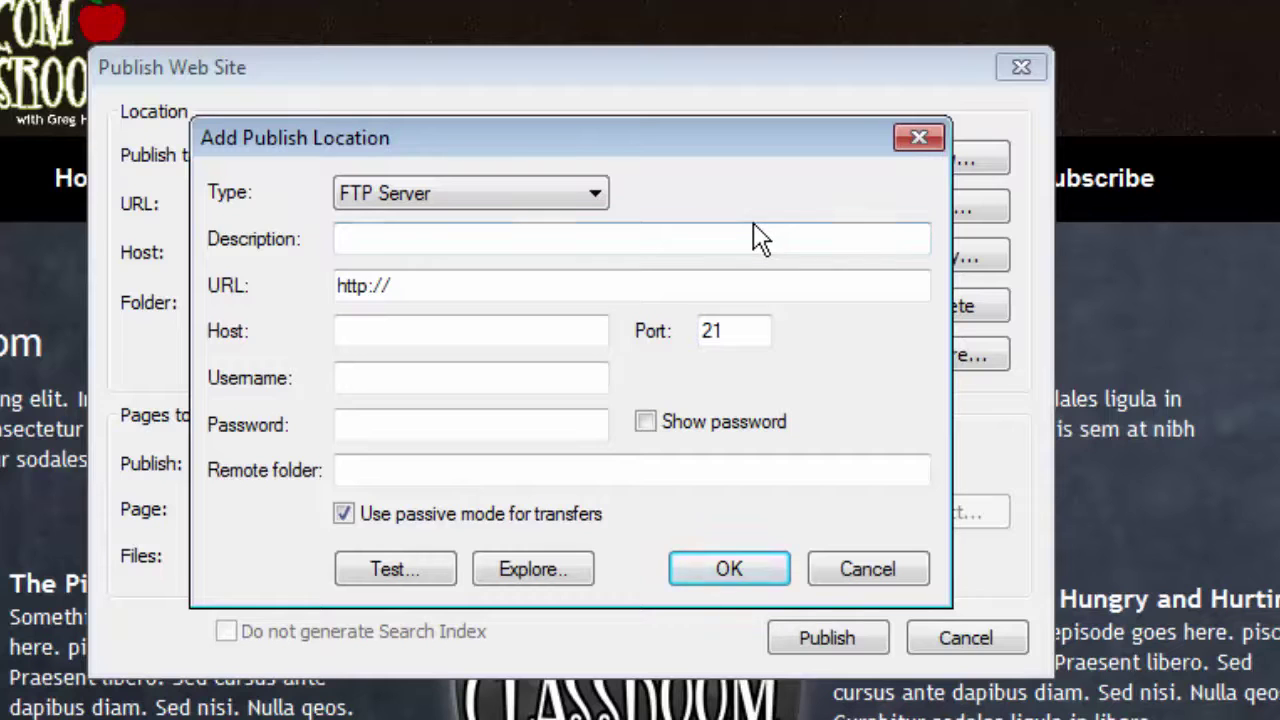
pyautogui.click(783, 236)
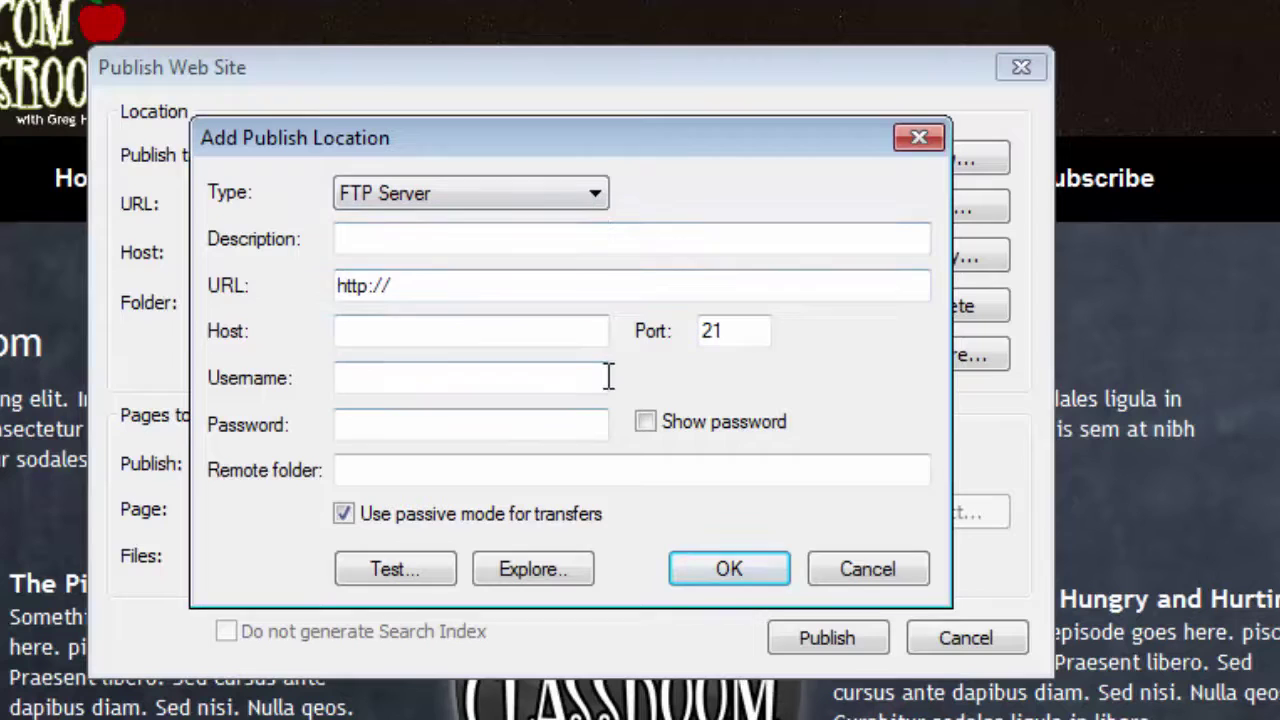
pyautogui.click(868, 569)
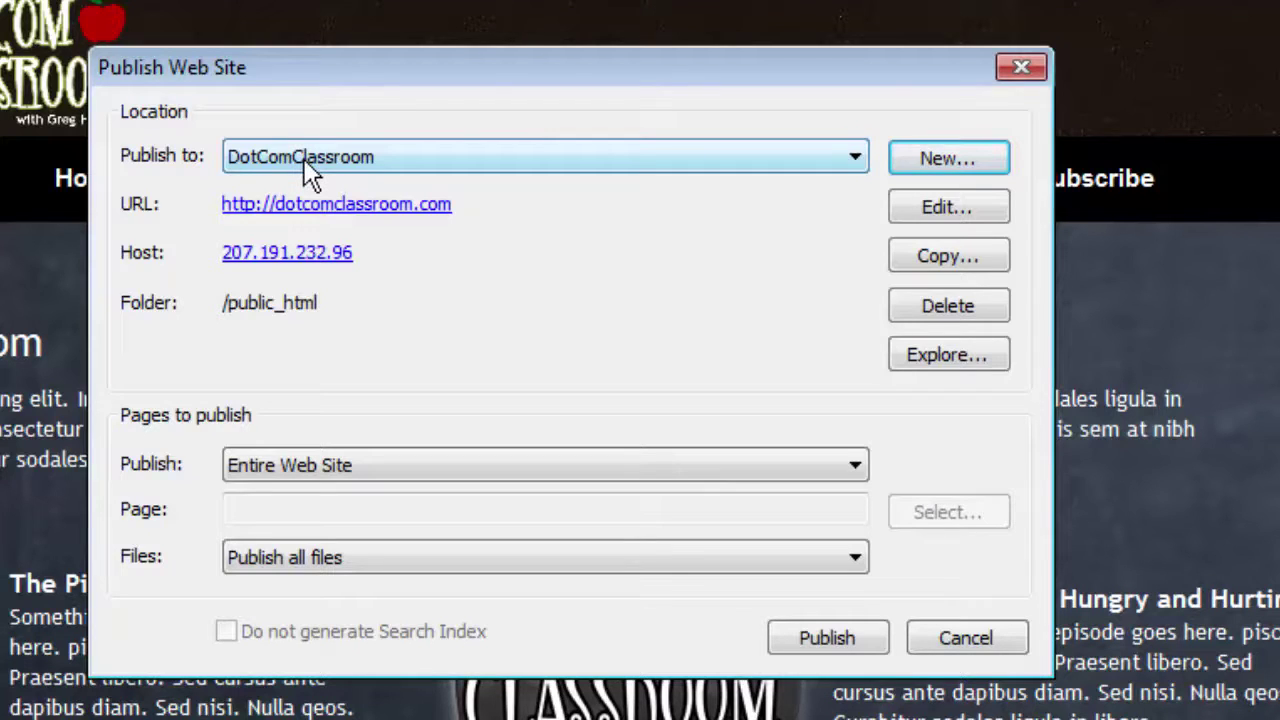
# - Open DotComClassroom's Edit Publish Location to review its FTP host, port 21 and passive mode
pyautogui.click(950, 208)
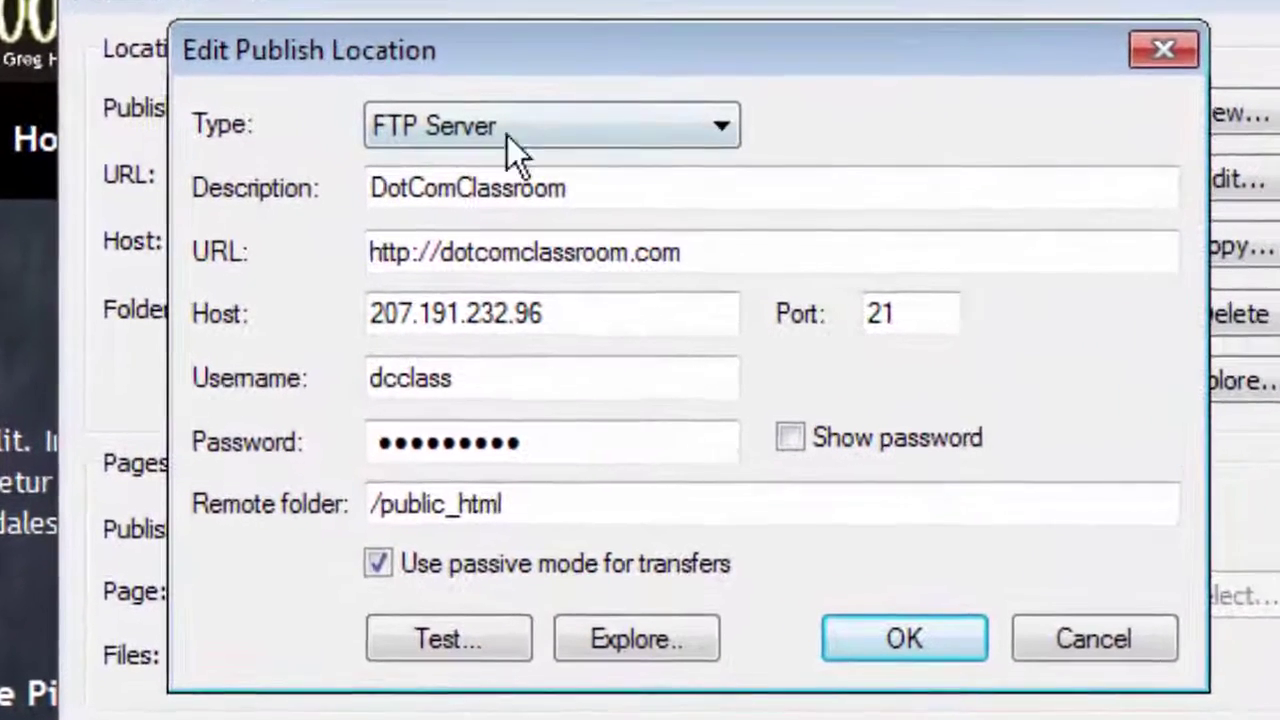
pyautogui.click(637, 186)
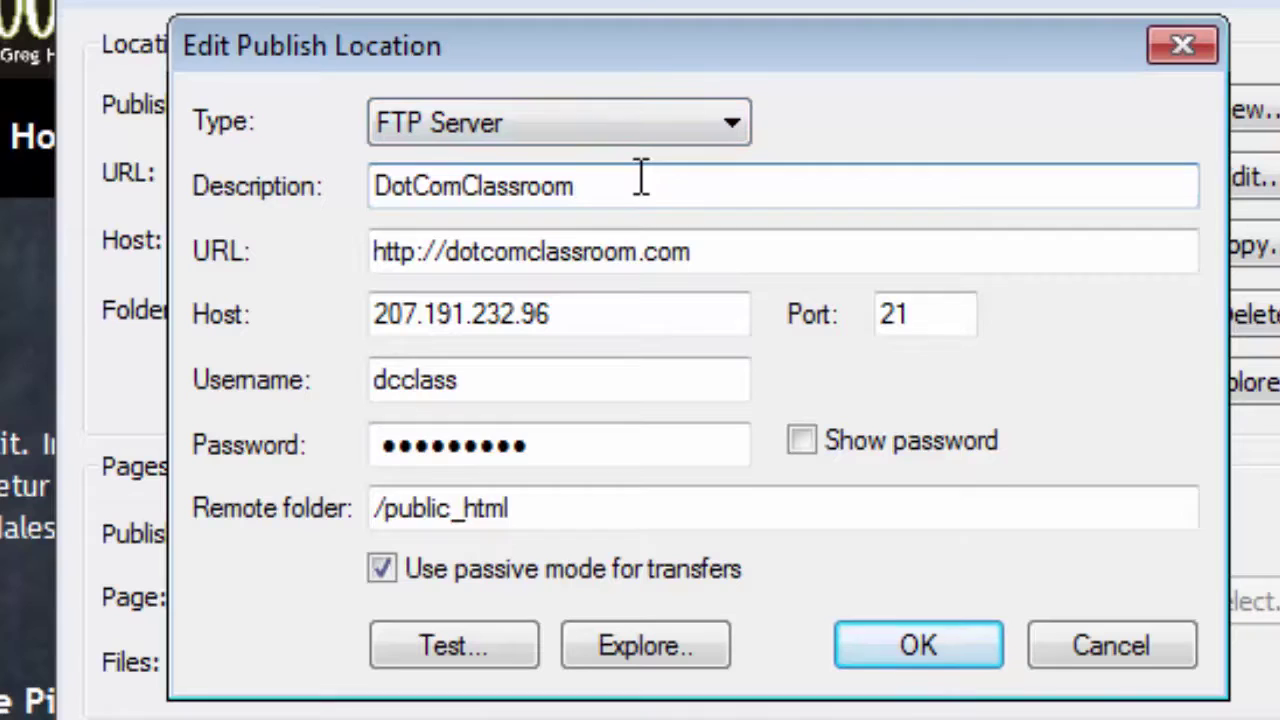
pyautogui.moveTo(638, 54); pyautogui.dragTo(1030, 47)
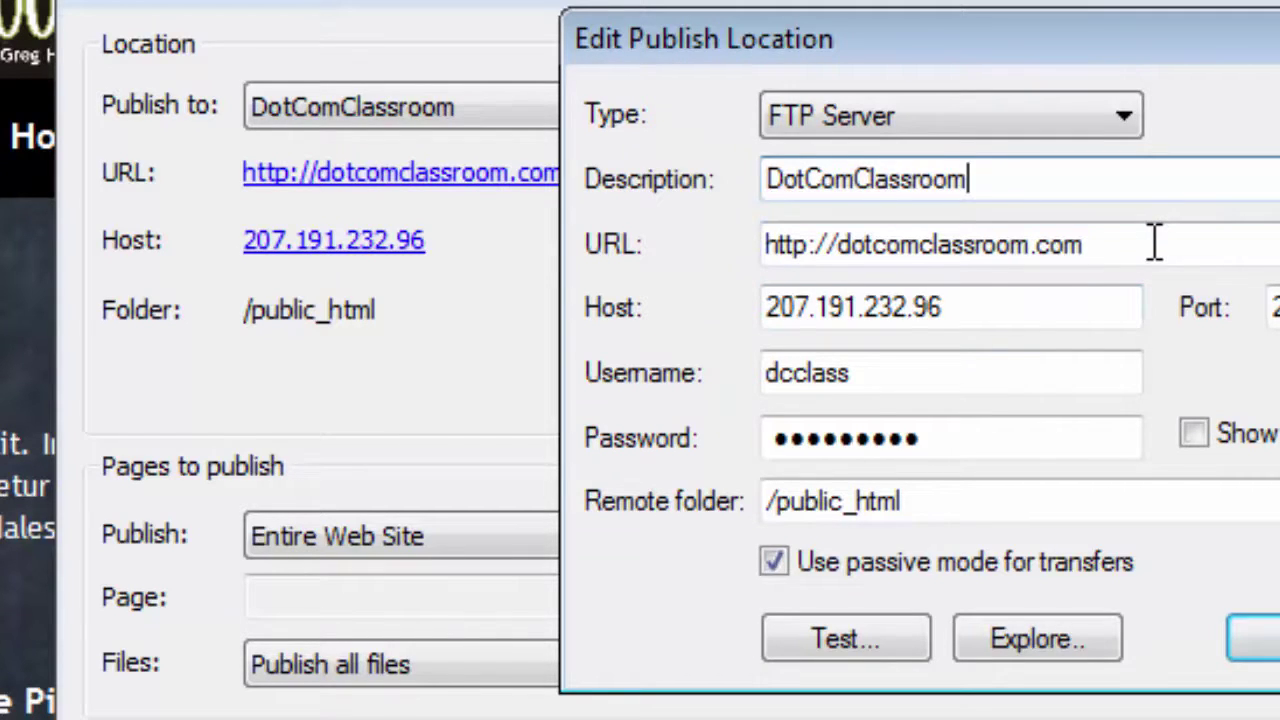
pyautogui.moveTo(1120, 38); pyautogui.dragTo(1013, 23)
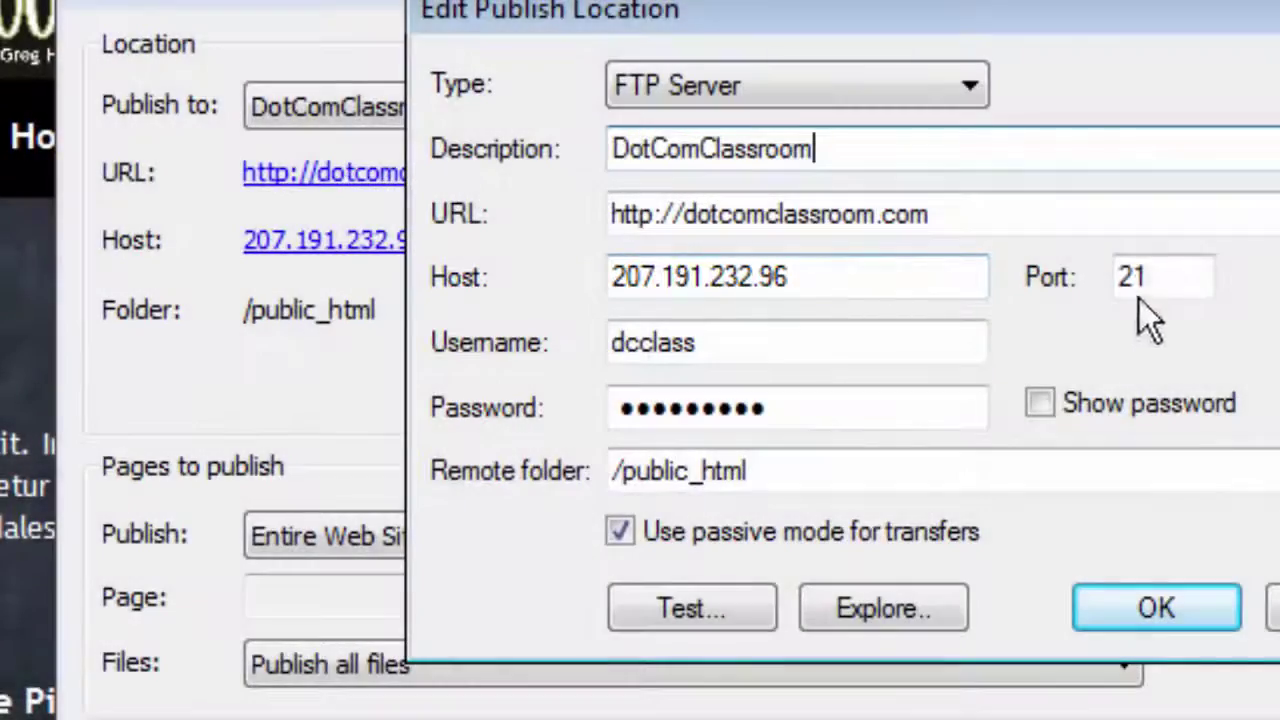
pyautogui.click(1157, 280)
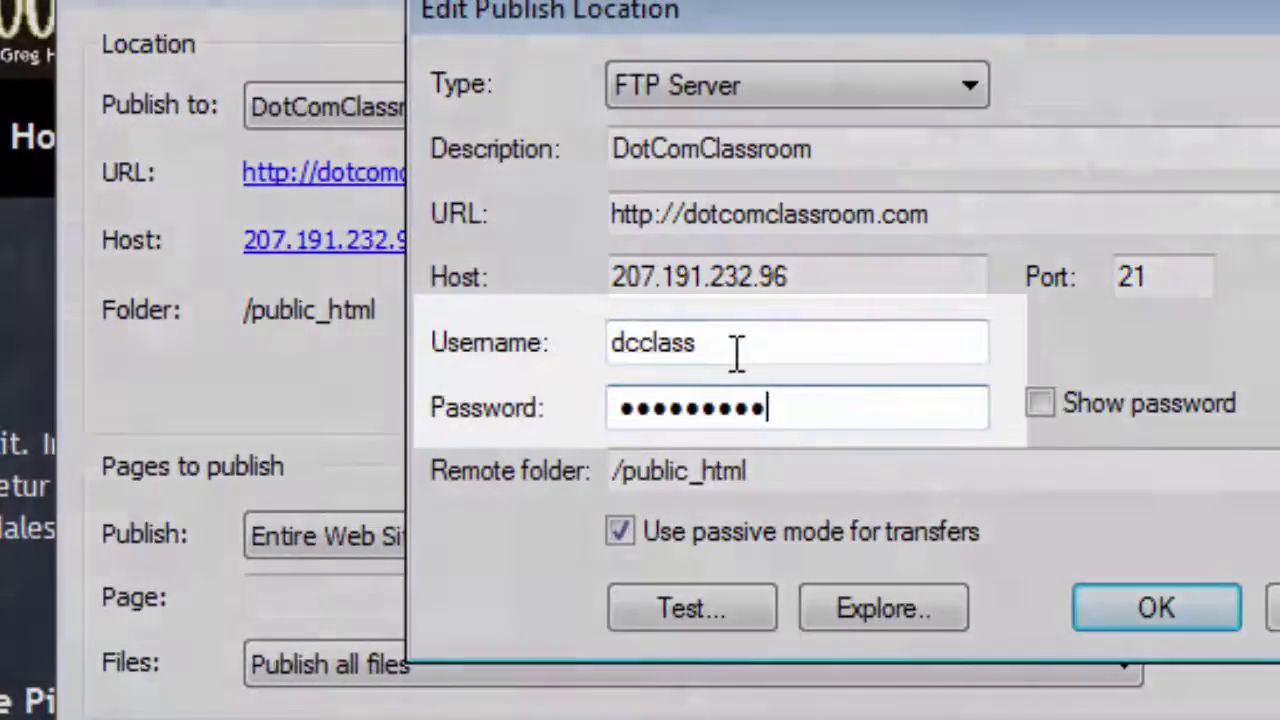
pyautogui.click(737, 351)
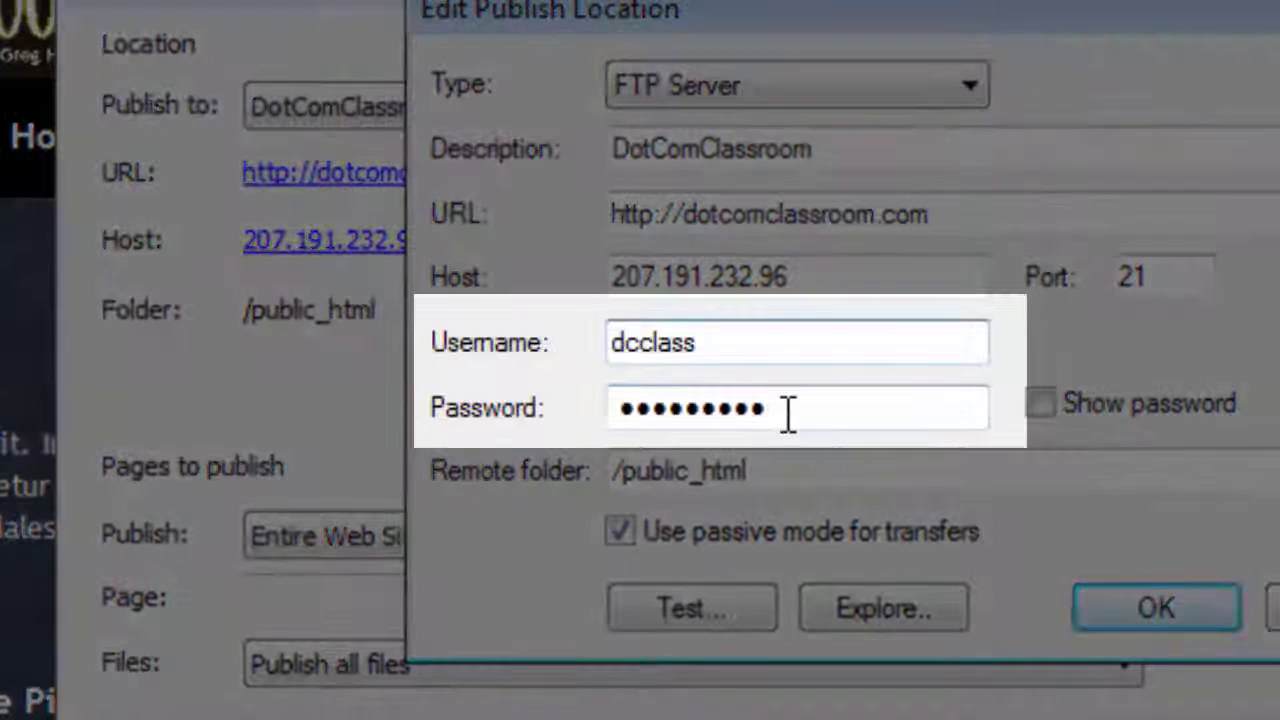
pyautogui.click(791, 413)
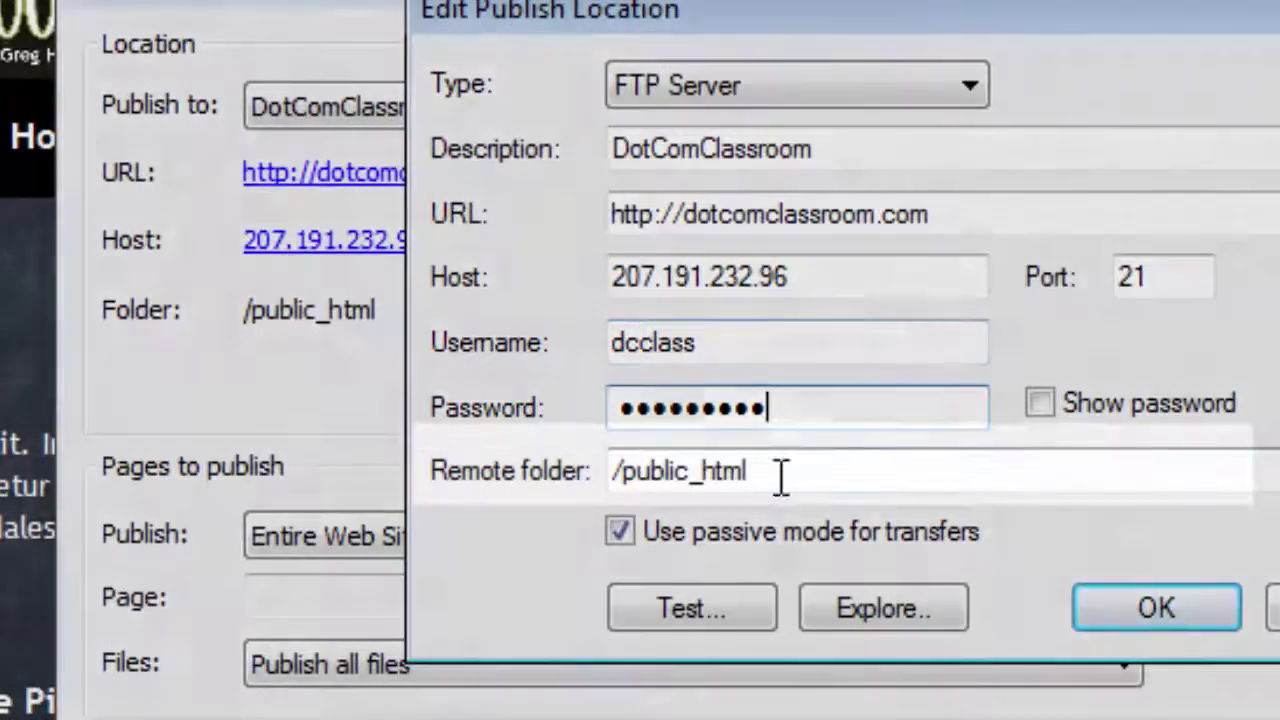
pyautogui.click(781, 476)
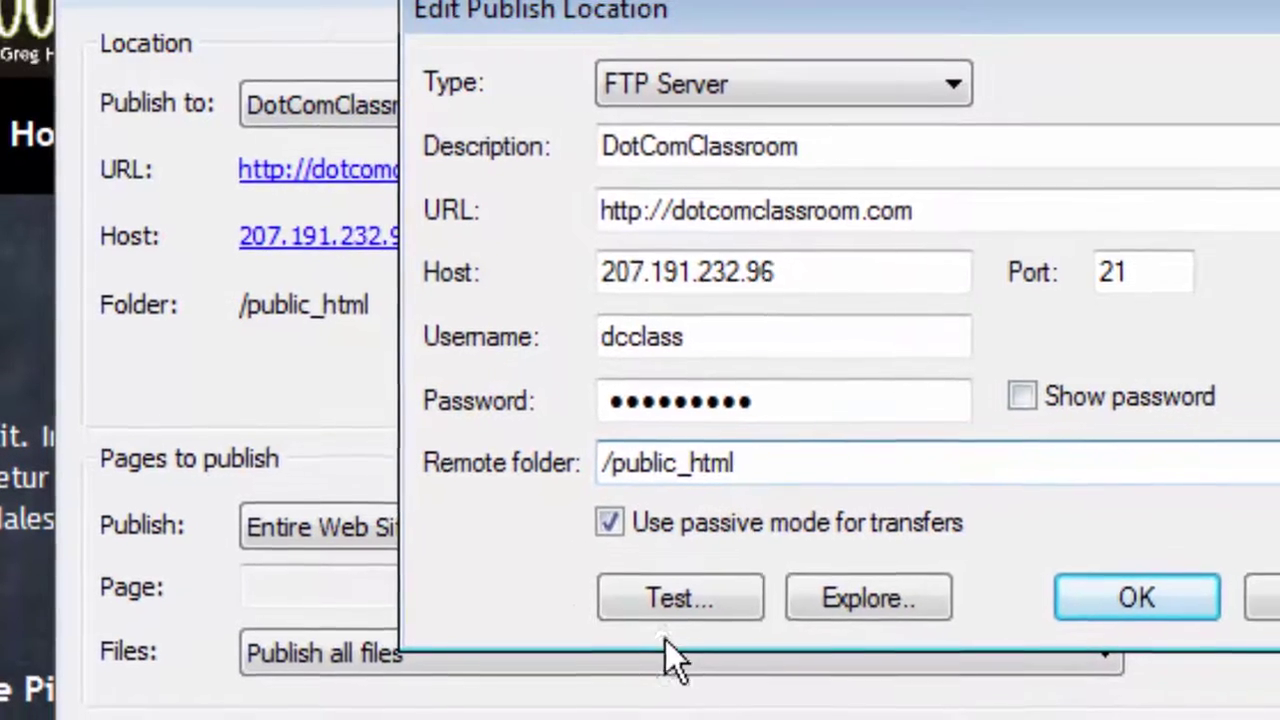
pyautogui.click(645, 576)
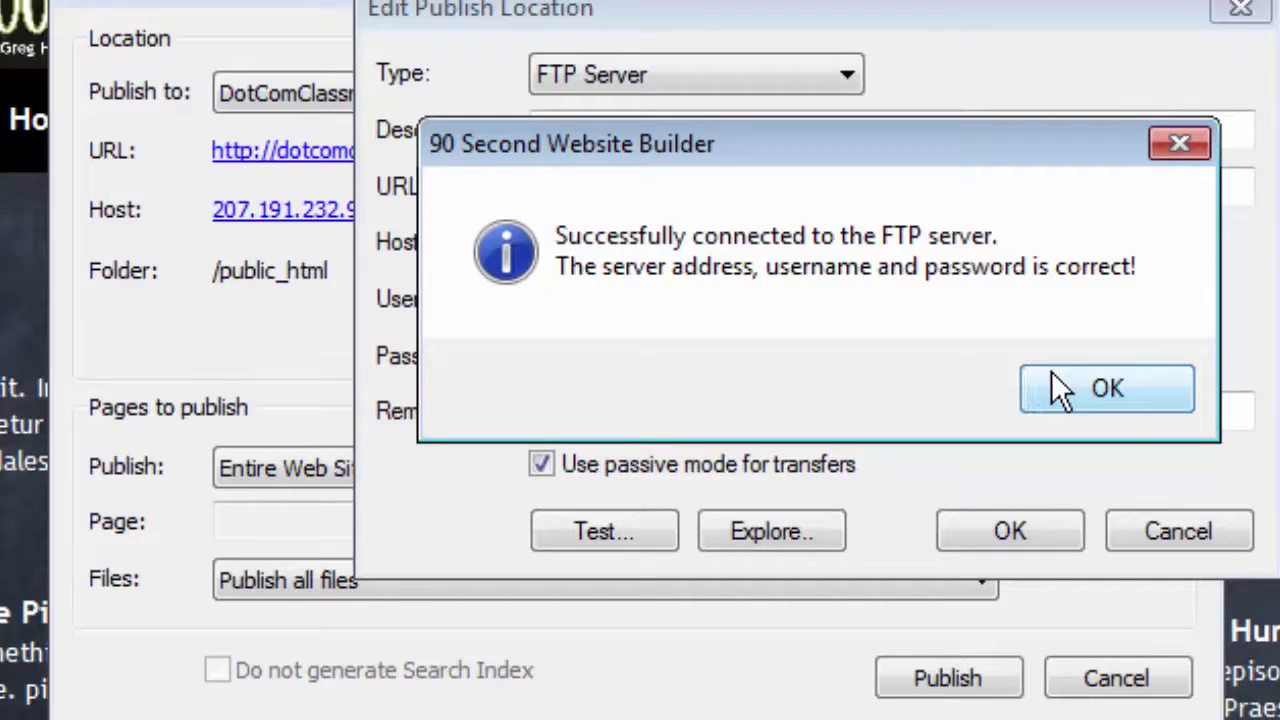
pyautogui.click(1108, 389)
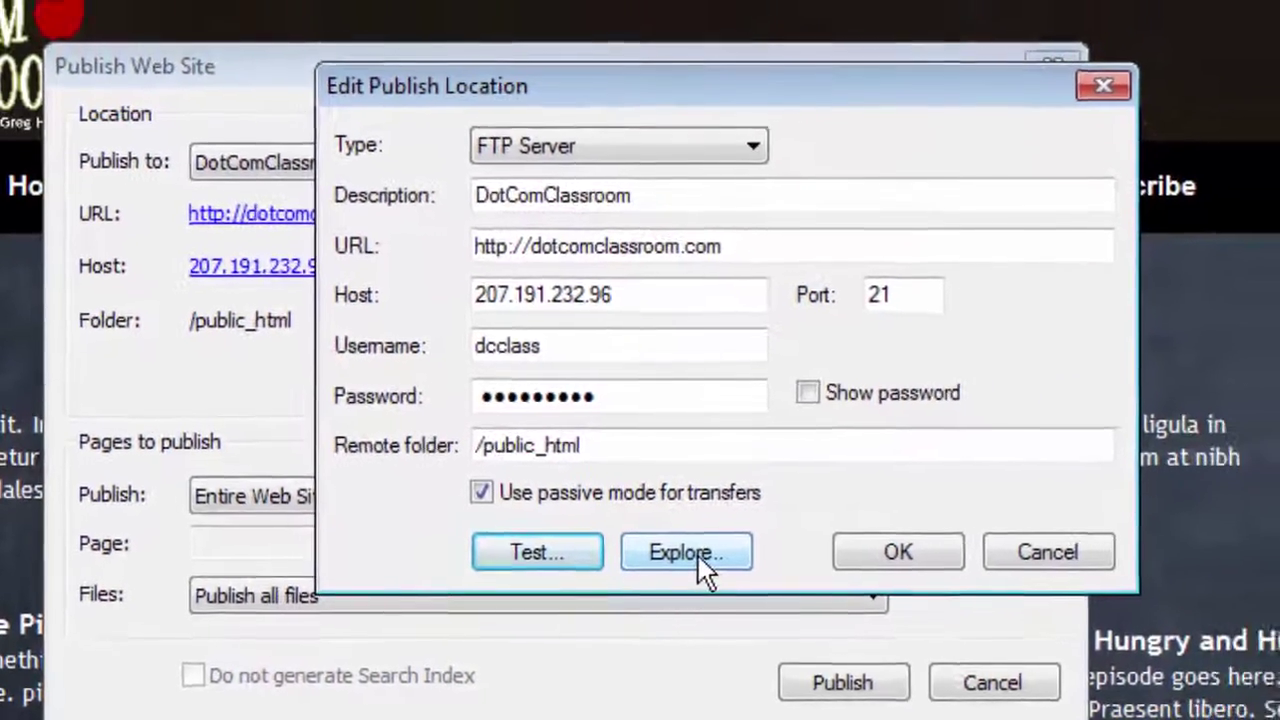
pyautogui.click(698, 556)
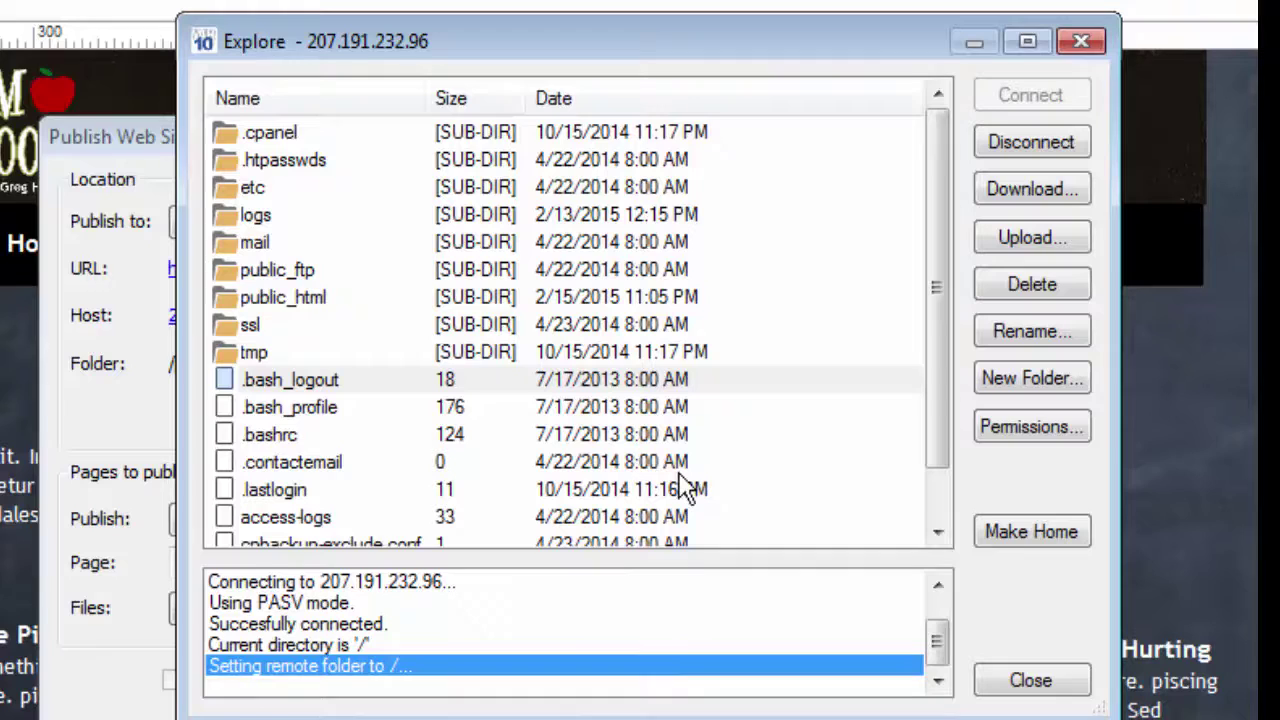
pyautogui.moveTo(934, 269)
pyautogui.mouseDown()
pyautogui.moveTo(943, 429)
pyautogui.moveTo(951, 251)
pyautogui.mouseUp()
pyautogui.doubleClick(256, 303)
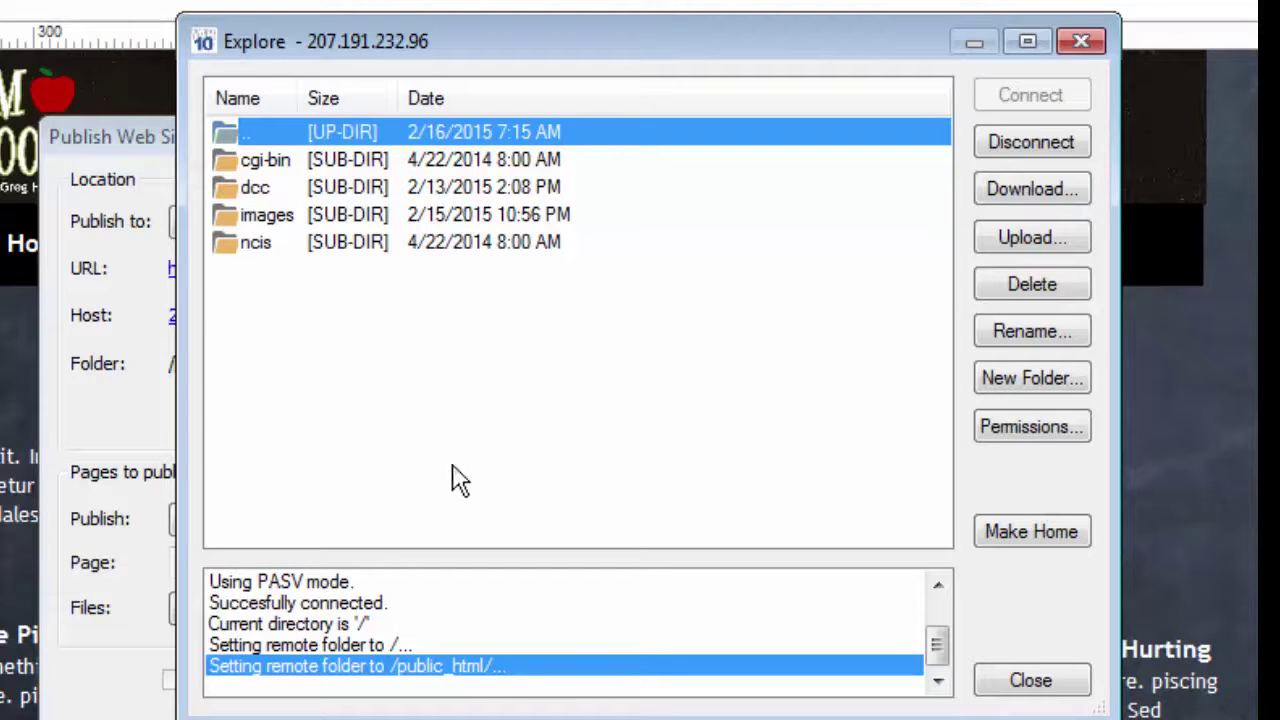
pyautogui.click(1035, 685)
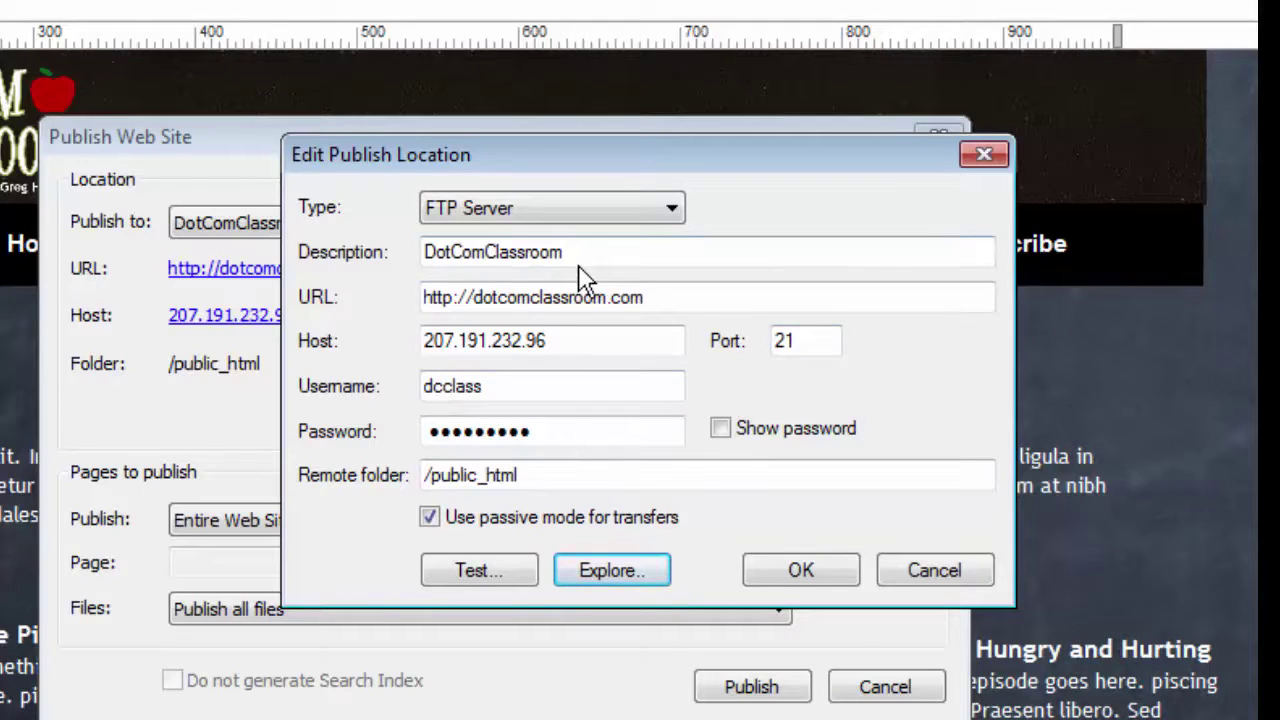
# - Close publishing without uploading, then move the Welcome heading and intro paragraph up nearer the menu
pyautogui.click(808, 570)
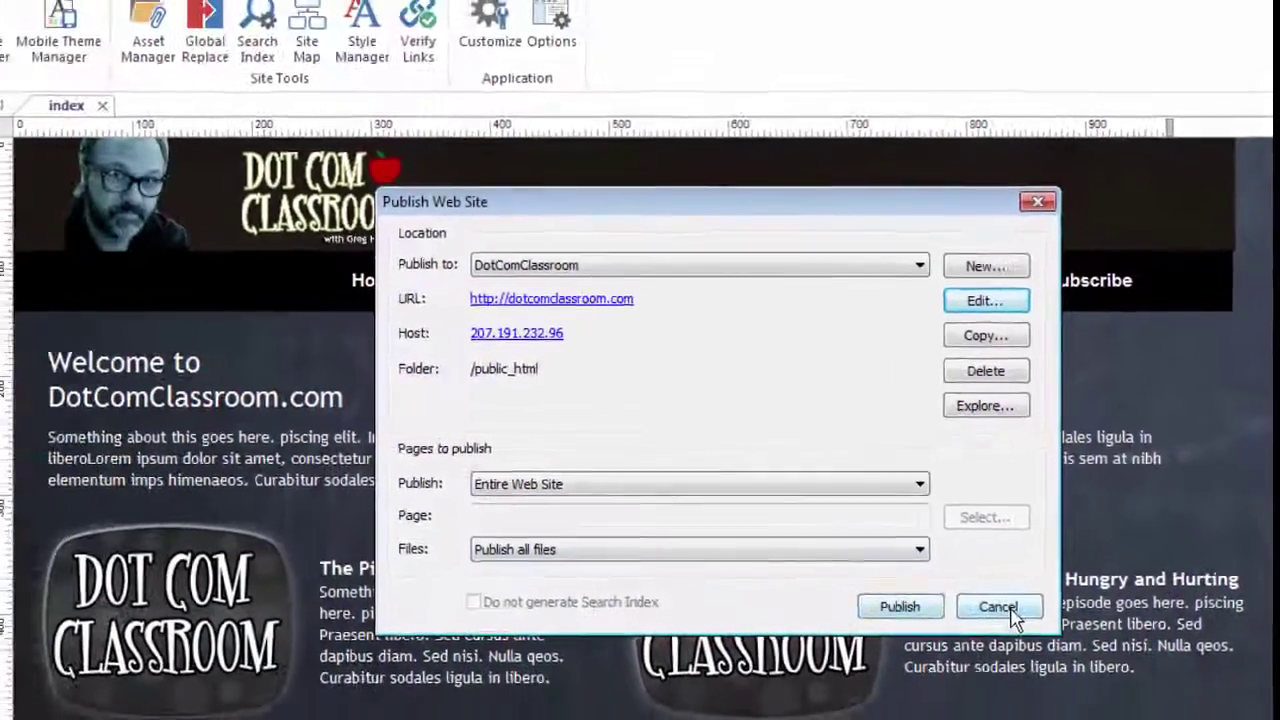
pyautogui.click(1000, 607)
pyautogui.click(317, 458)
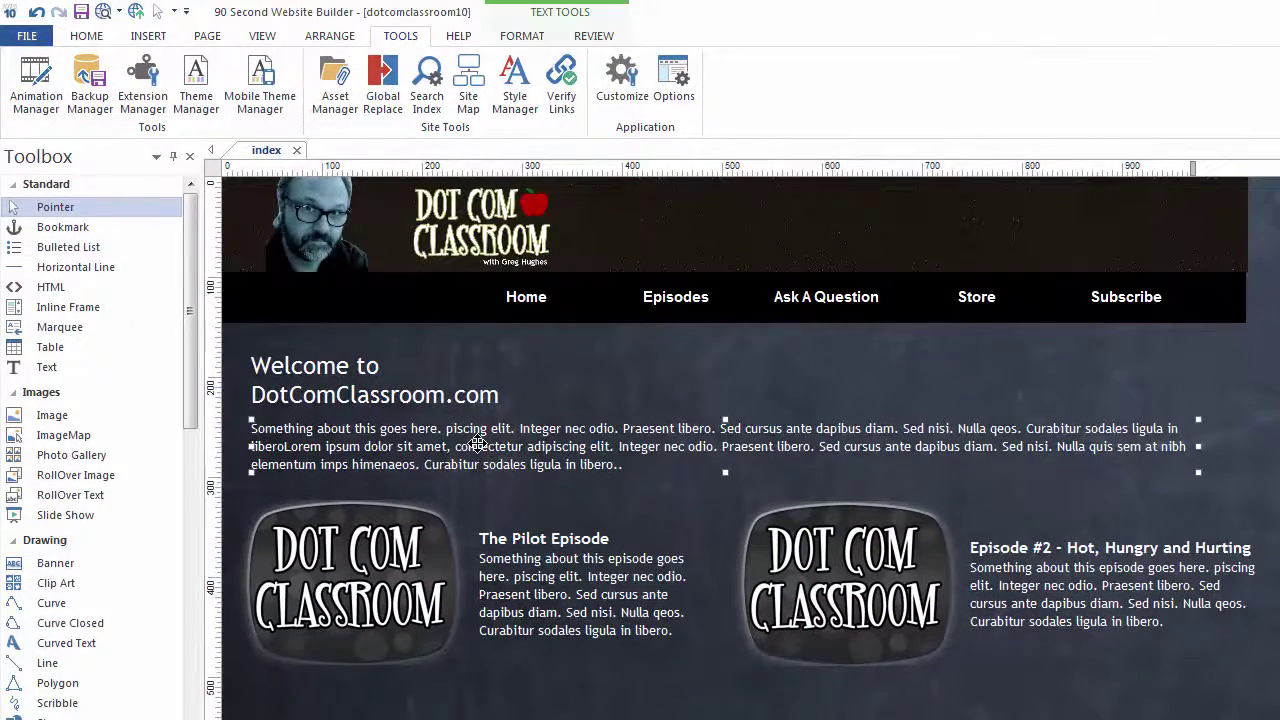
pyautogui.moveTo(393, 396); pyautogui.dragTo(398, 379)
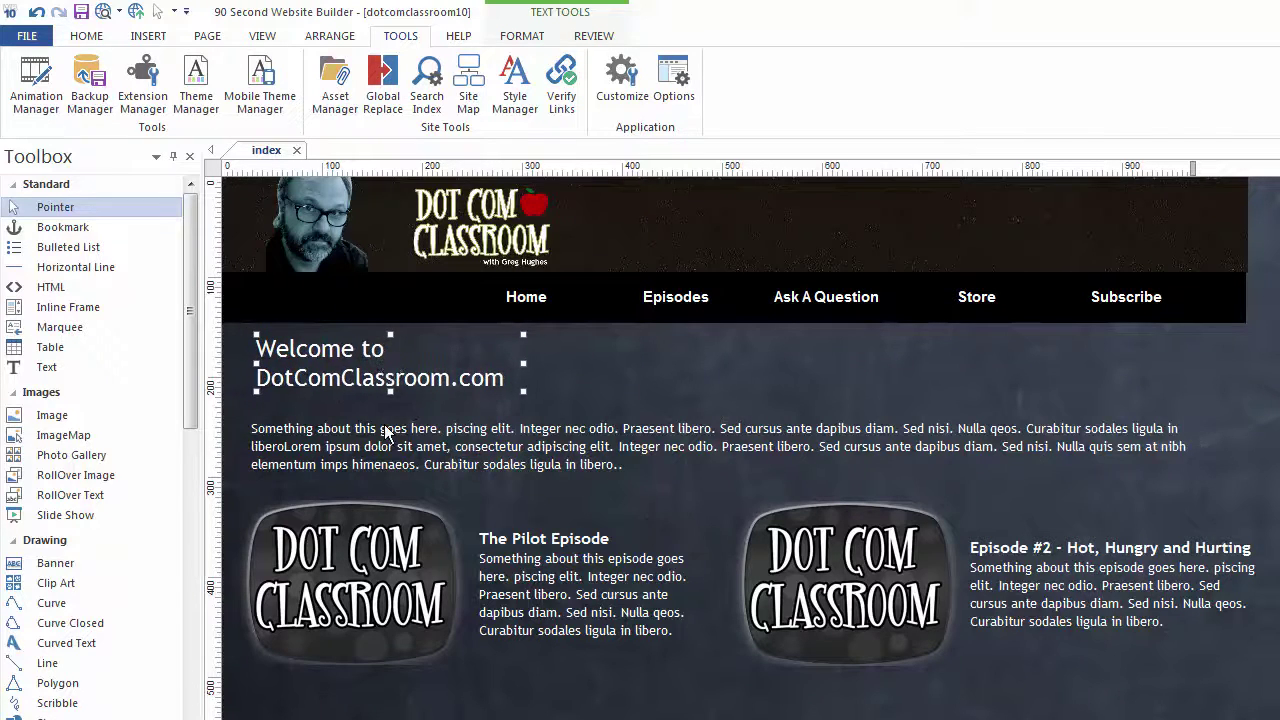
pyautogui.moveTo(385, 429); pyautogui.dragTo(357, 411)
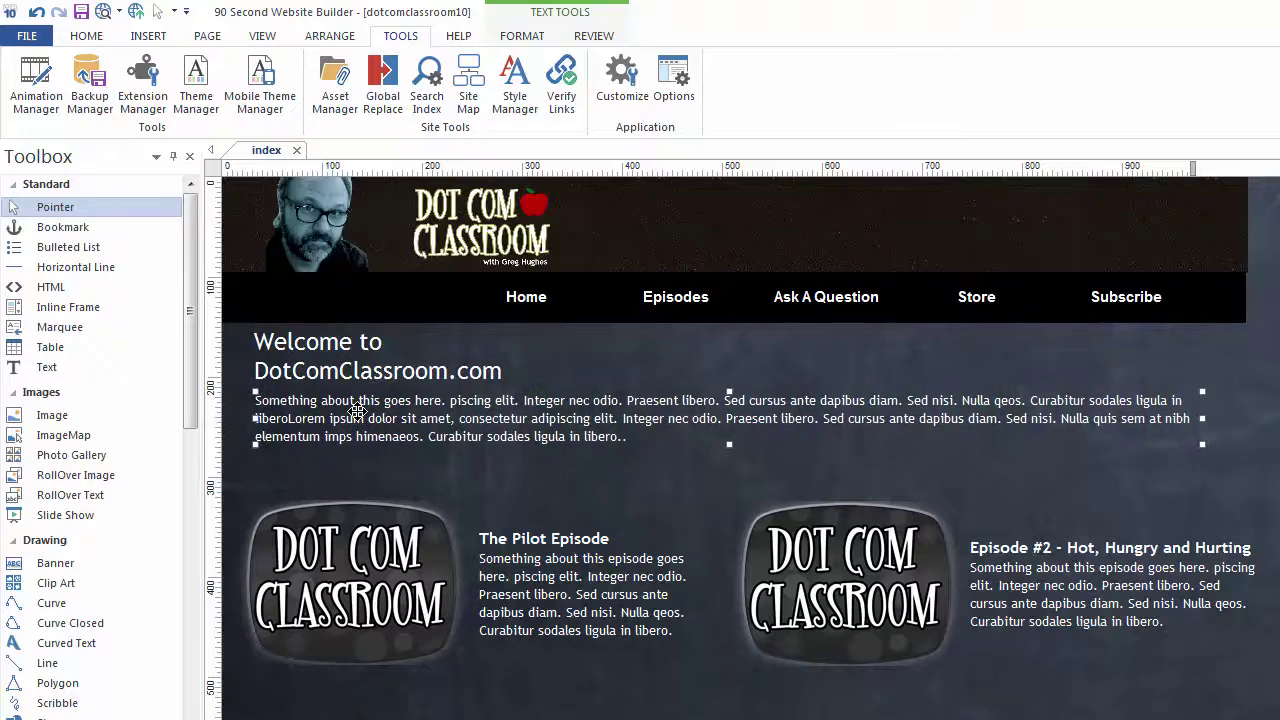
pyautogui.click(584, 371)
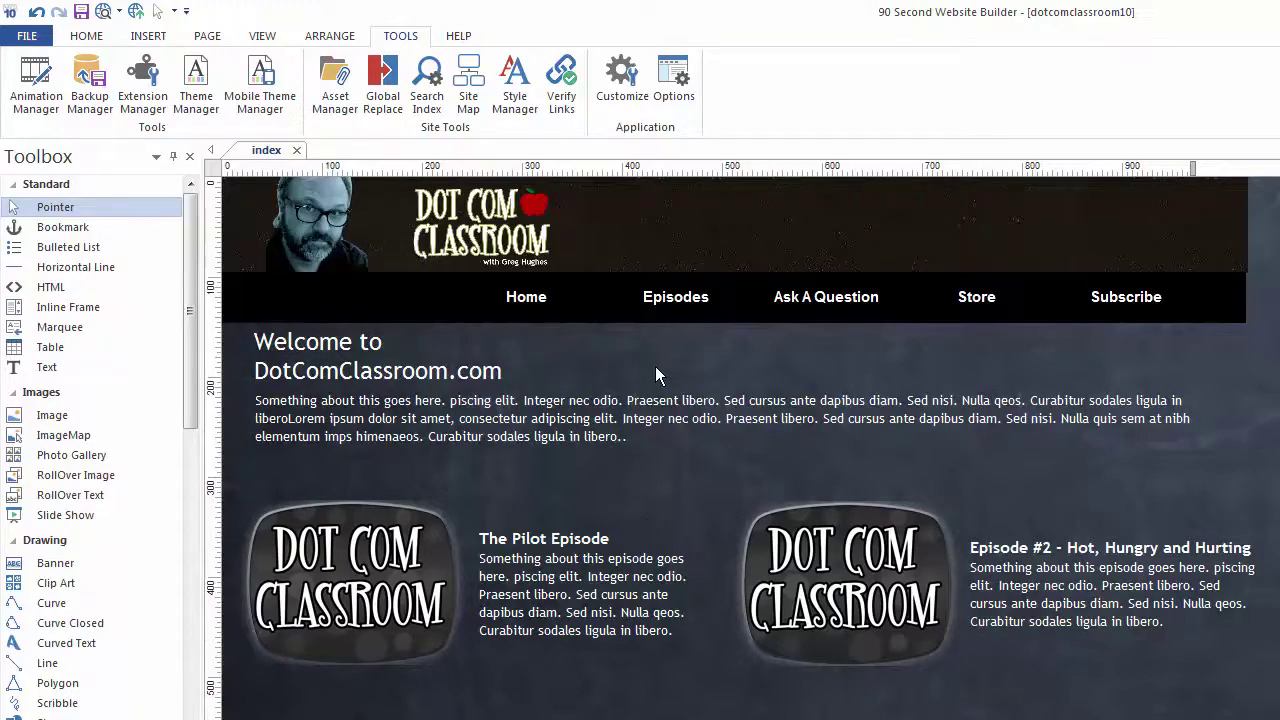
# - Reopen Publish Web Site with DotComClassroom as destination, Entire Web Site and all files
pyautogui.click(146, 11)
pyautogui.click(162, 44)
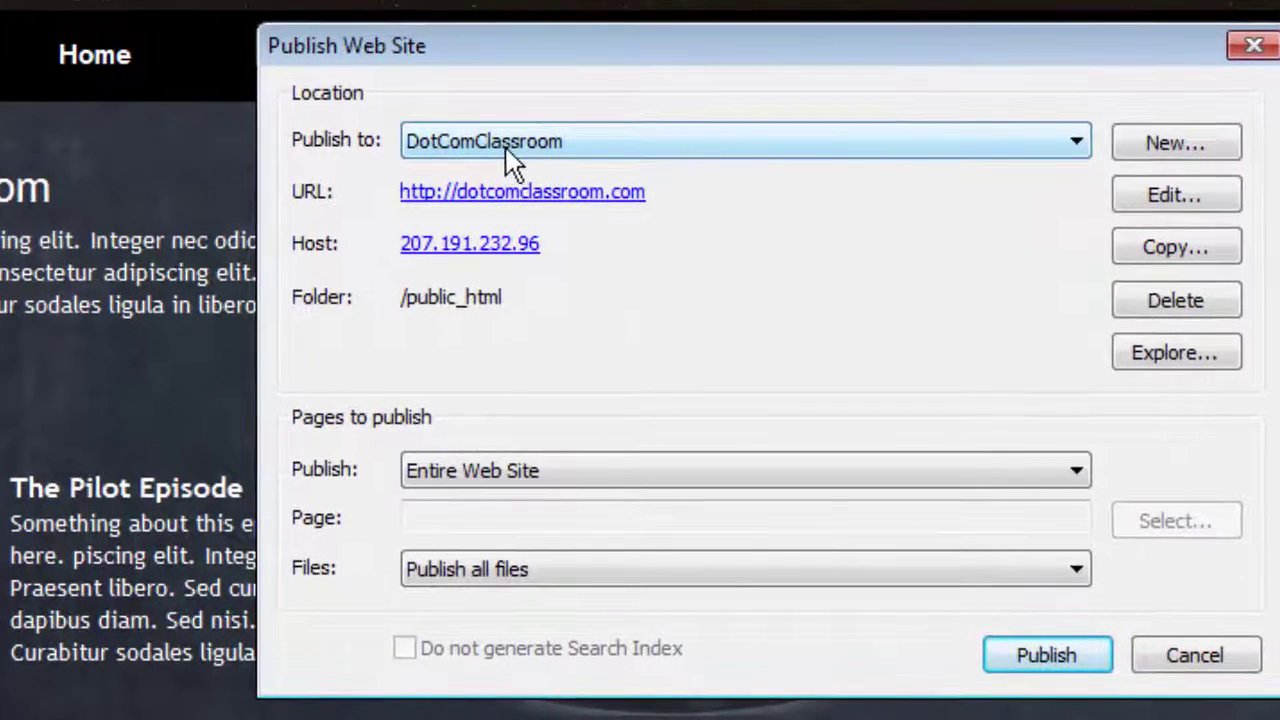
pyautogui.click(1055, 148)
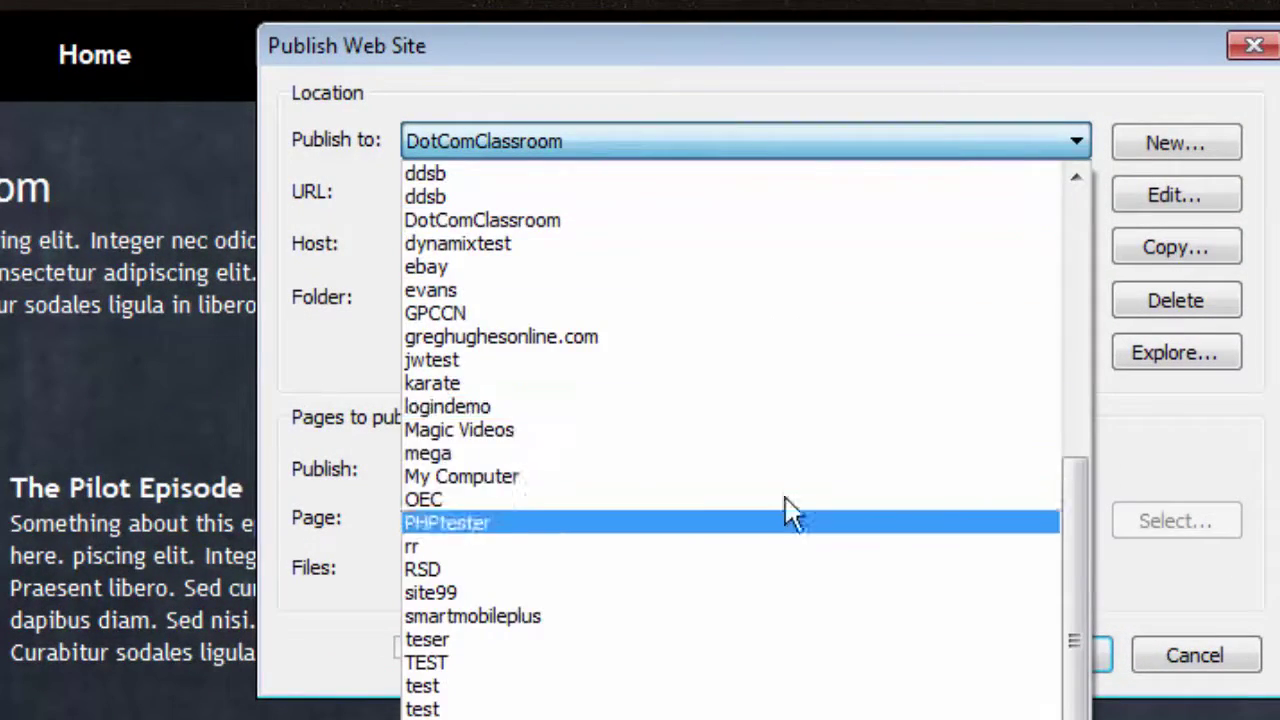
pyautogui.scroll(7, 1090, 545)
pyautogui.scroll(-6, 1110, 500)
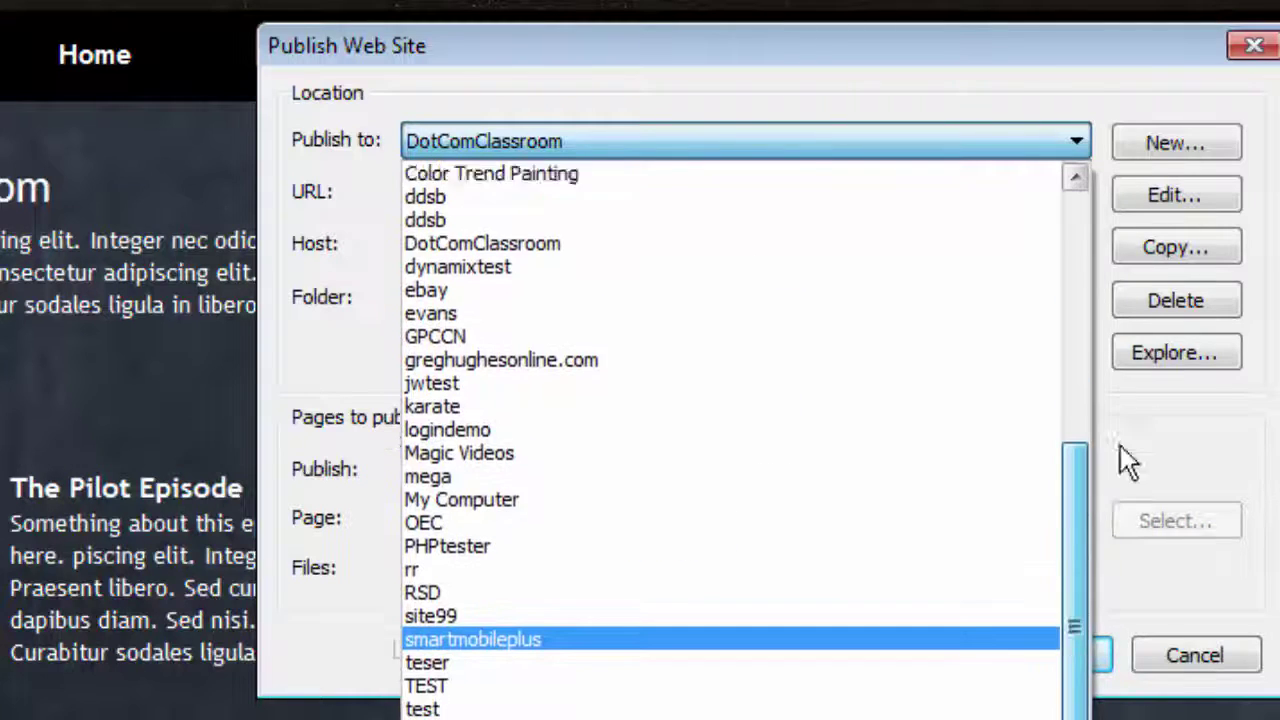
pyautogui.scroll(7, 1120, 450)
pyautogui.click(560, 140)
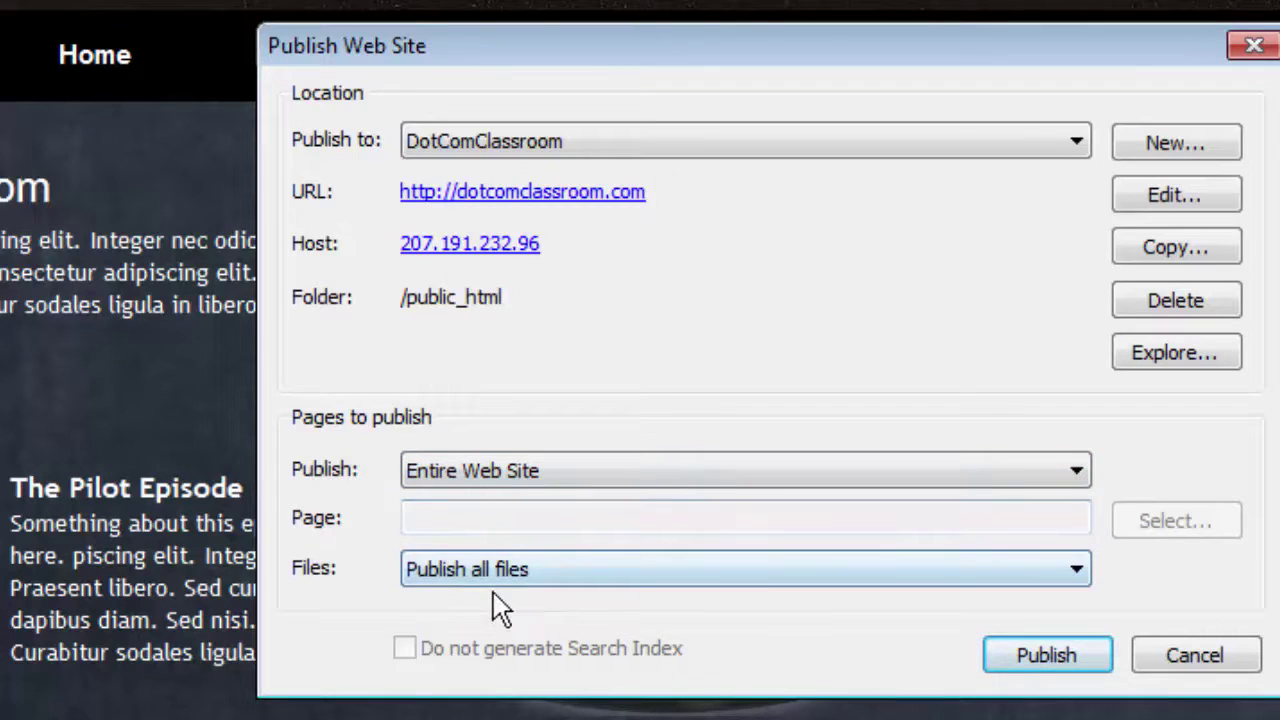
# - Publish the whole site over FTP and scroll the log confirming it was successfully published
pyautogui.click(1034, 654)
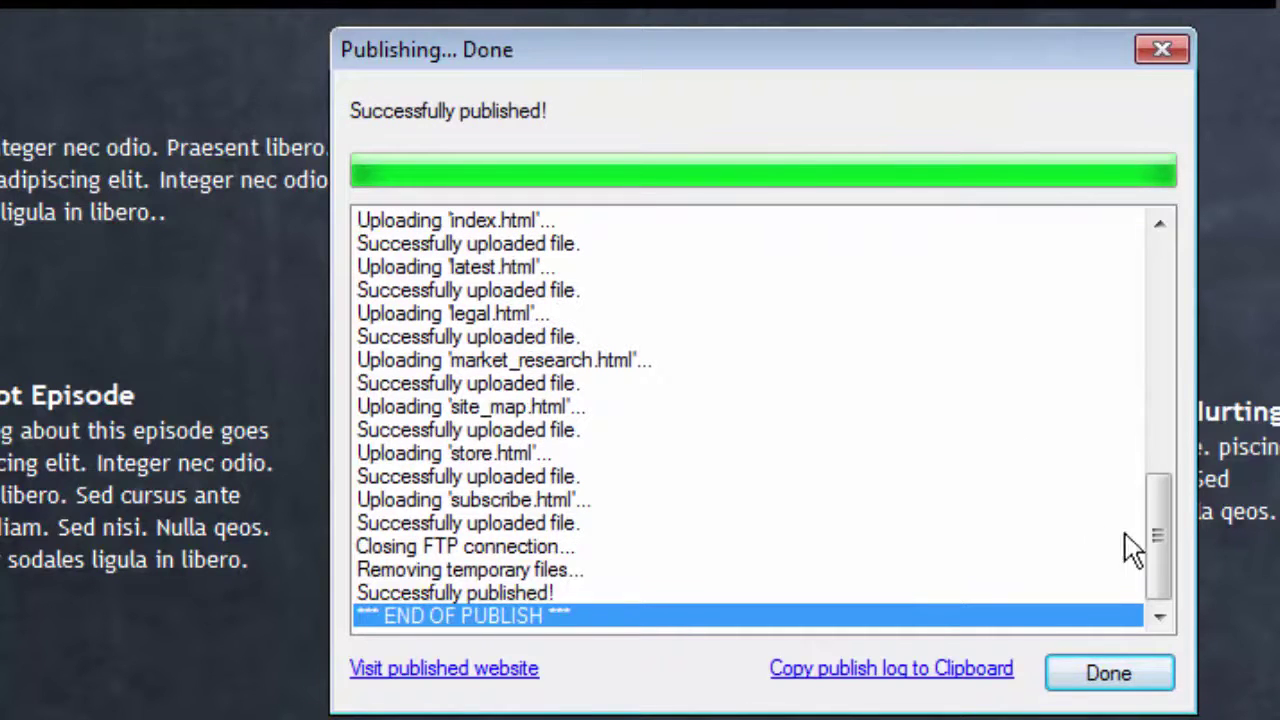
pyautogui.moveTo(1163, 555); pyautogui.dragTo(1147, 295)
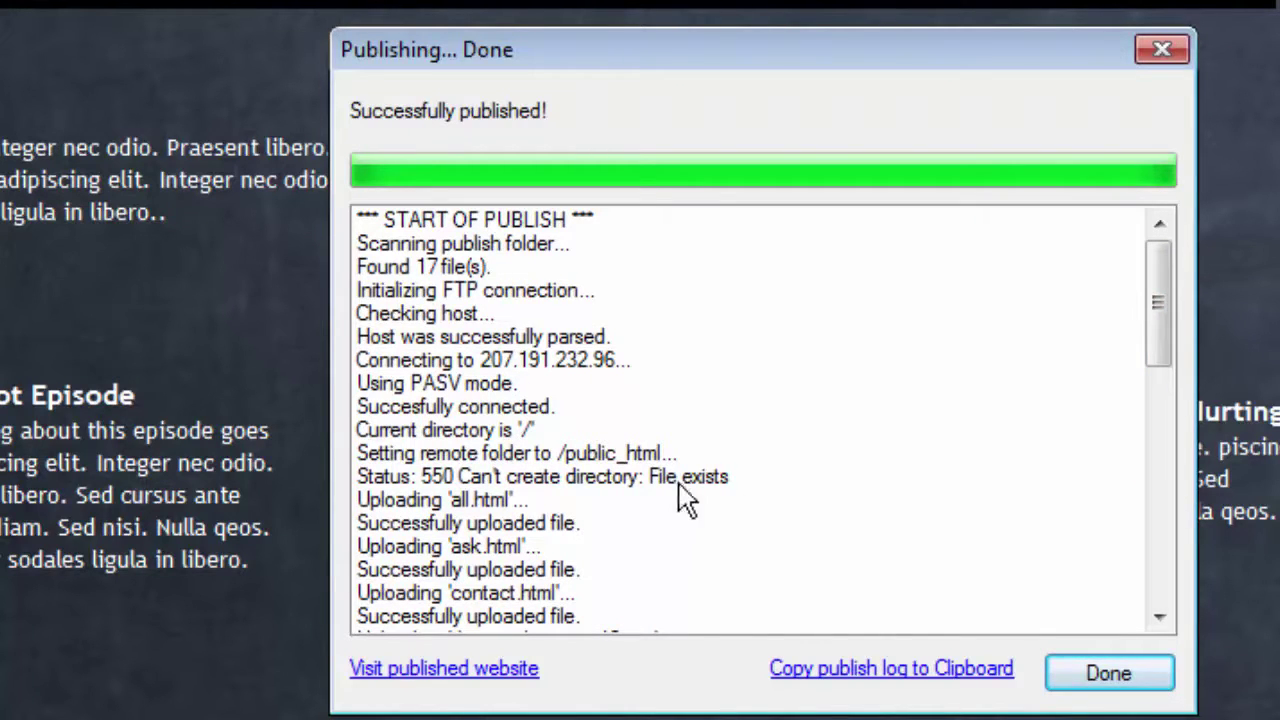
pyautogui.moveTo(1162, 300); pyautogui.dragTo(1162, 535)
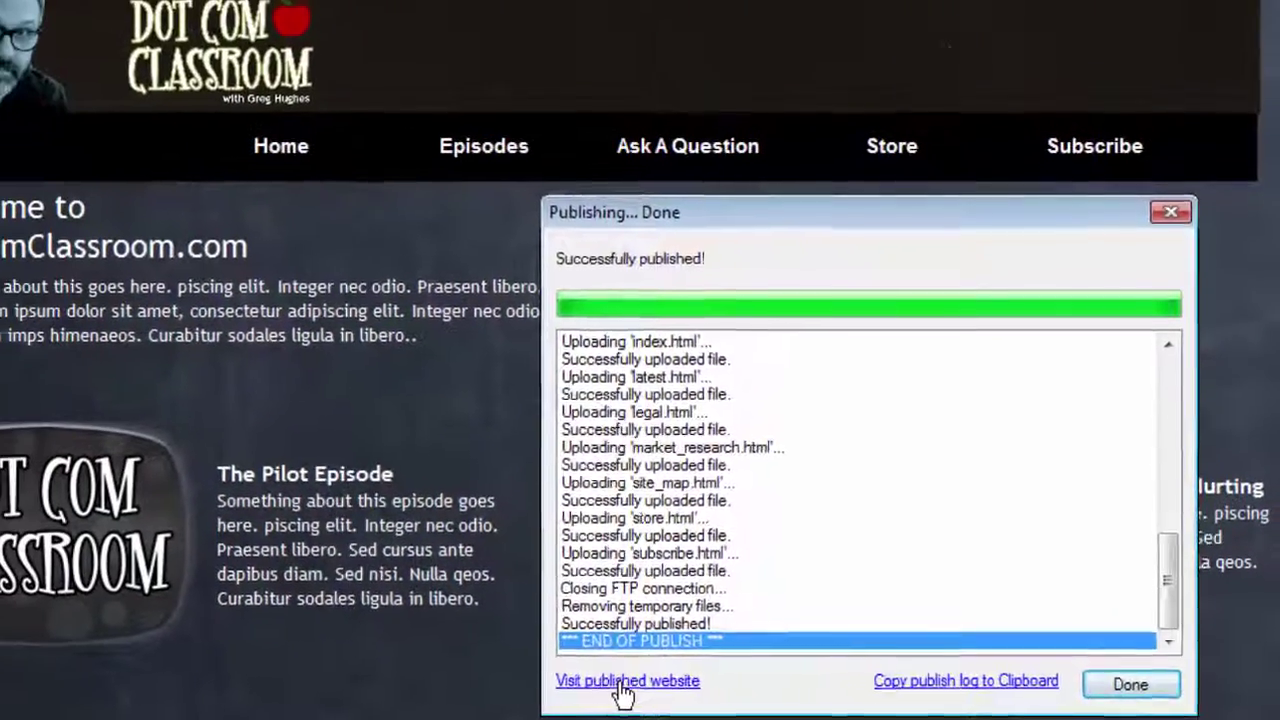
# - View the live dotcomclassroom.com home page in Firefox, then close the browser
pyautogui.click(548, 690)
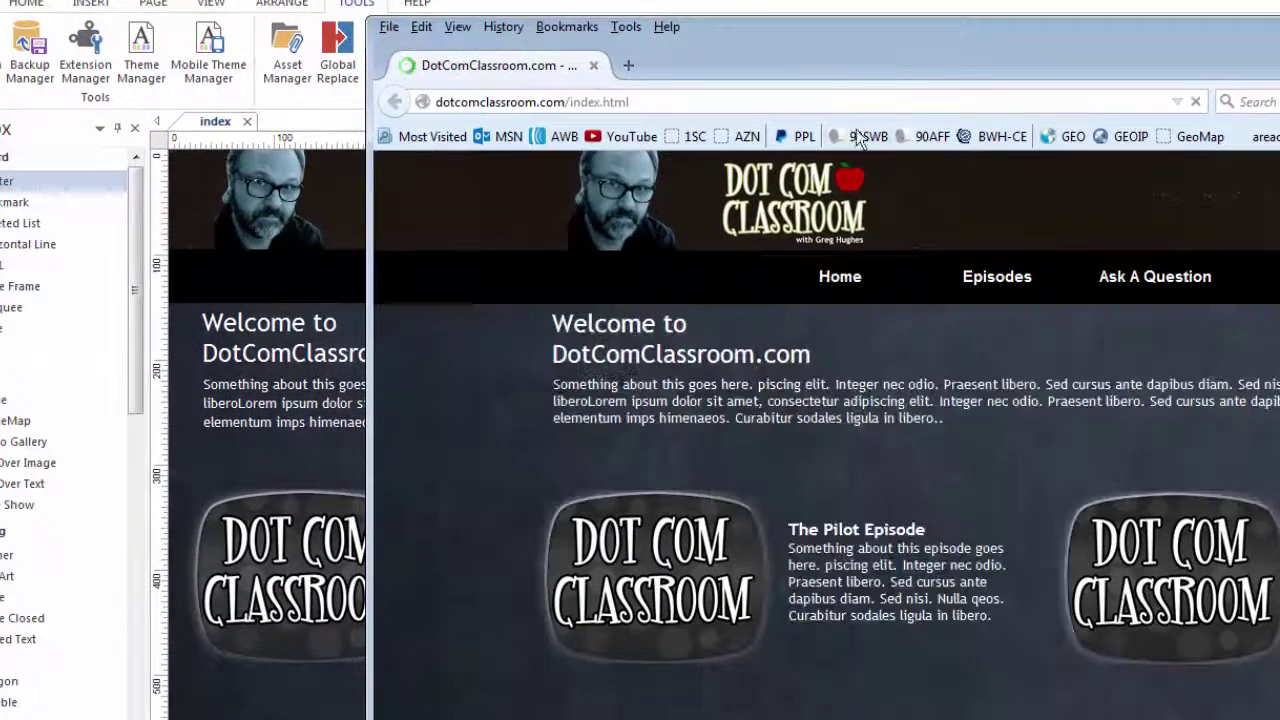
pyautogui.moveTo(842, 30); pyautogui.dragTo(621, 0)
pyautogui.moveTo(859, 556)
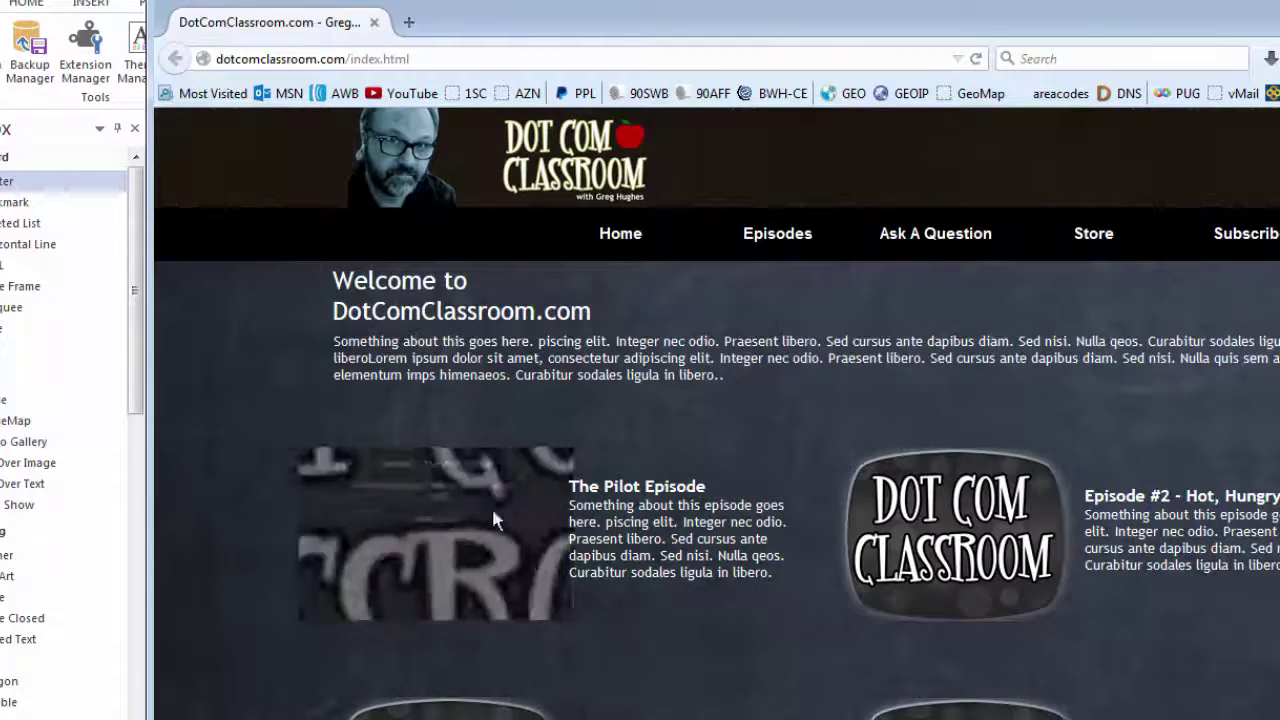
pyautogui.hotkey('alt', 'F4')
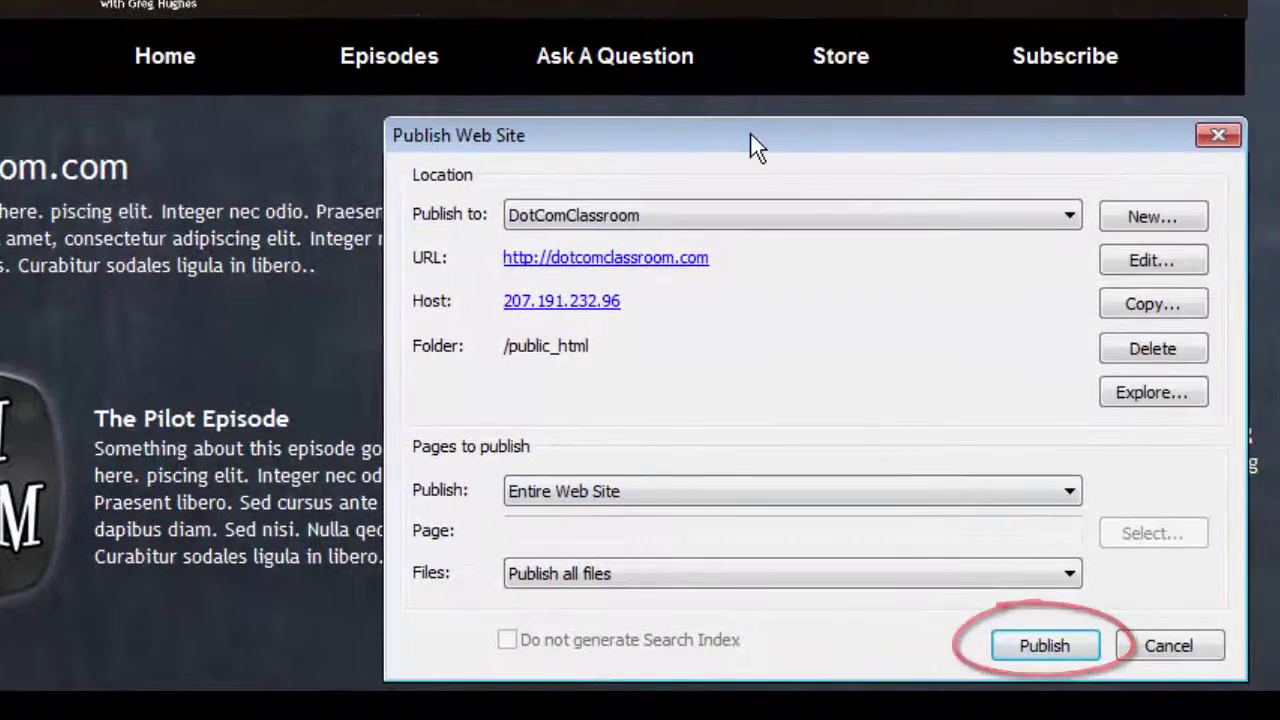
# - Try the Selected Page Only publish scope and browse the site page list without choosing
pyautogui.moveTo(752, 135); pyautogui.dragTo(734, 29)
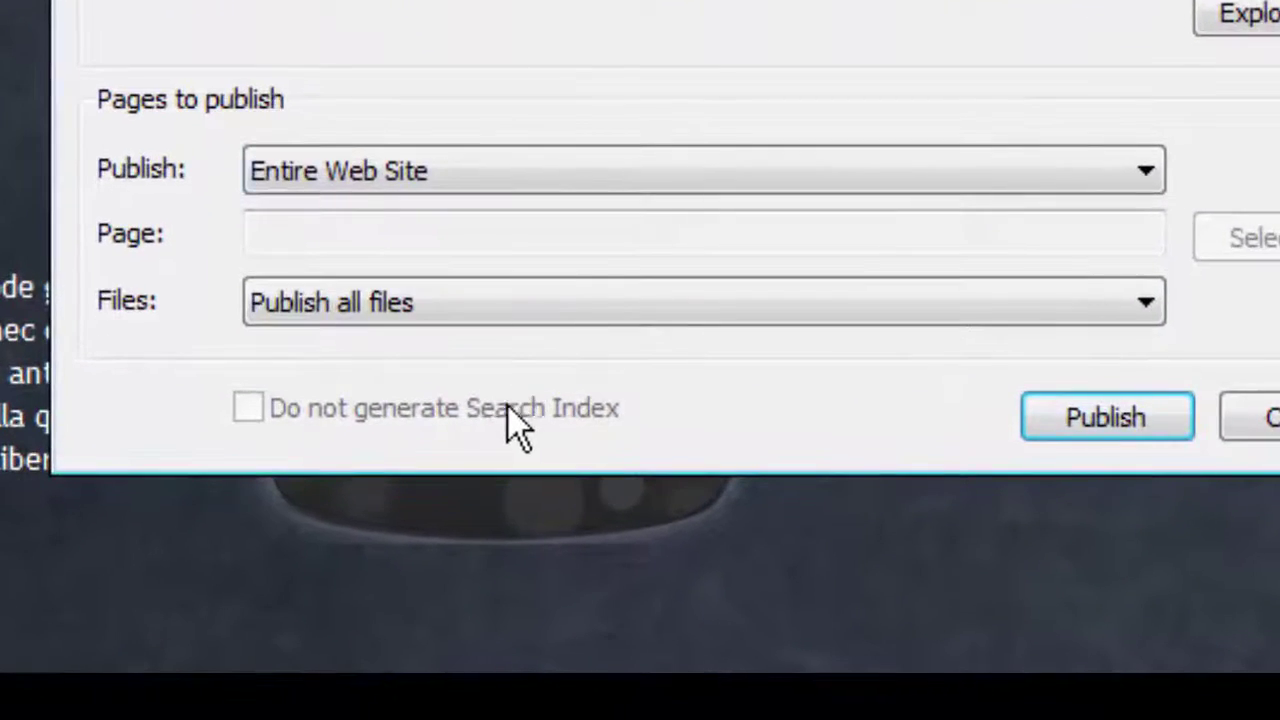
pyautogui.click(372, 182)
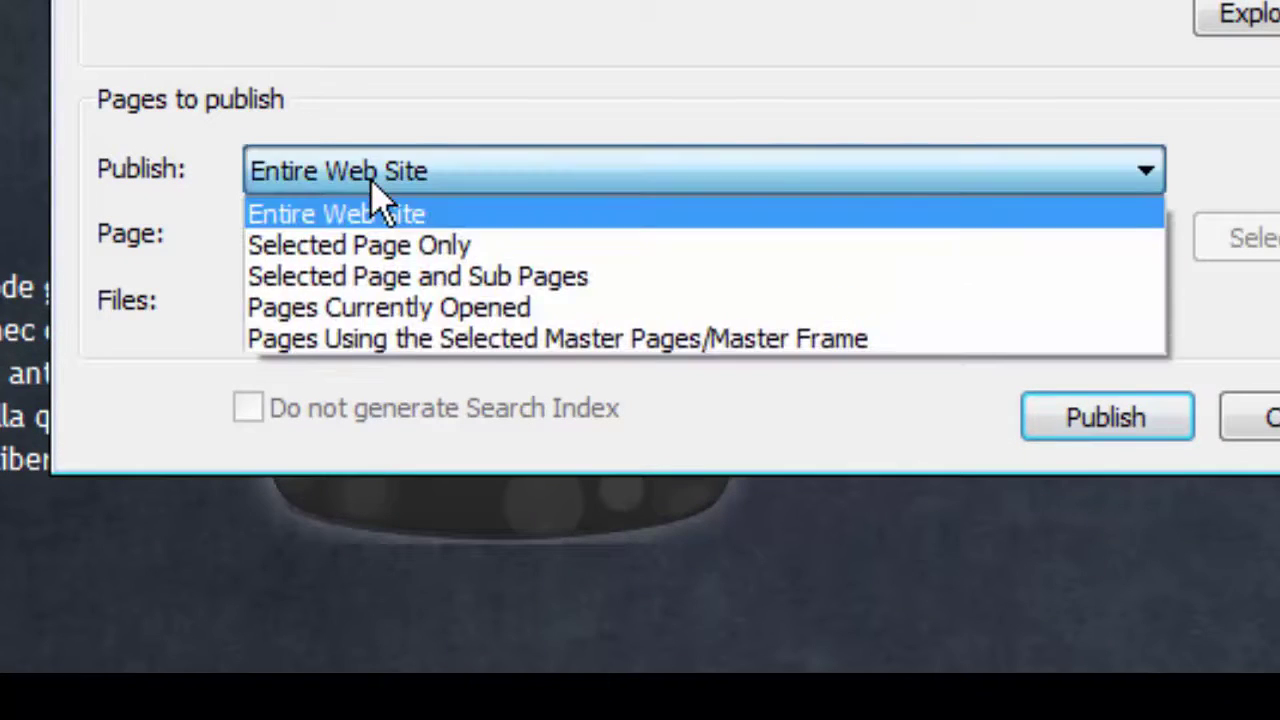
pyautogui.click(375, 252)
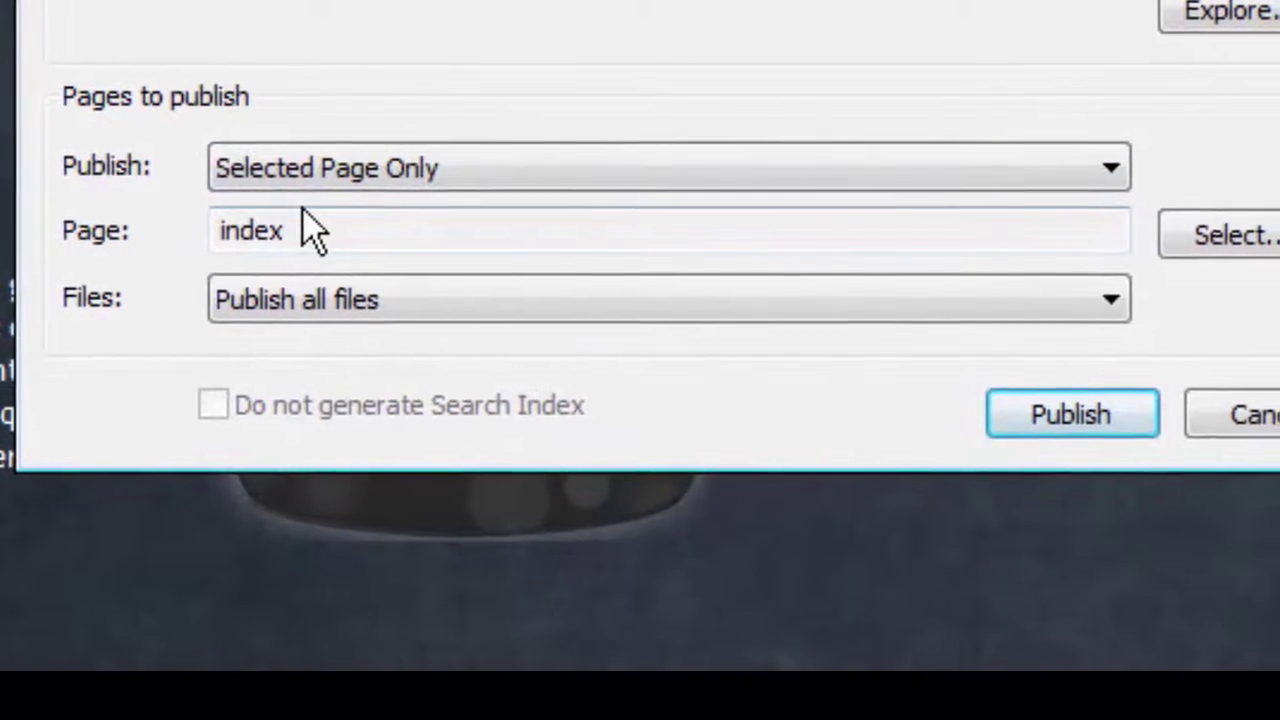
pyautogui.click(1232, 232)
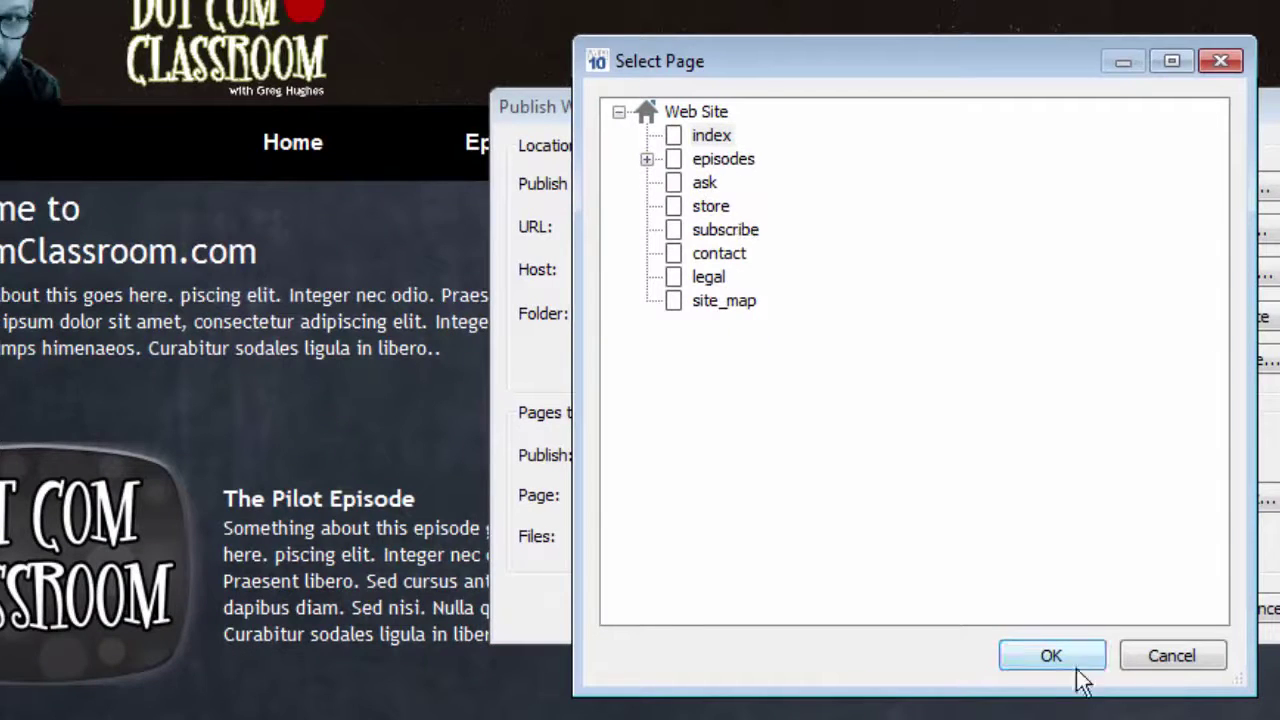
pyautogui.click(1171, 663)
# - Try the Pages Currently Opened and Selected Page and Sub Pages scopes, with page index
pyautogui.click(694, 456)
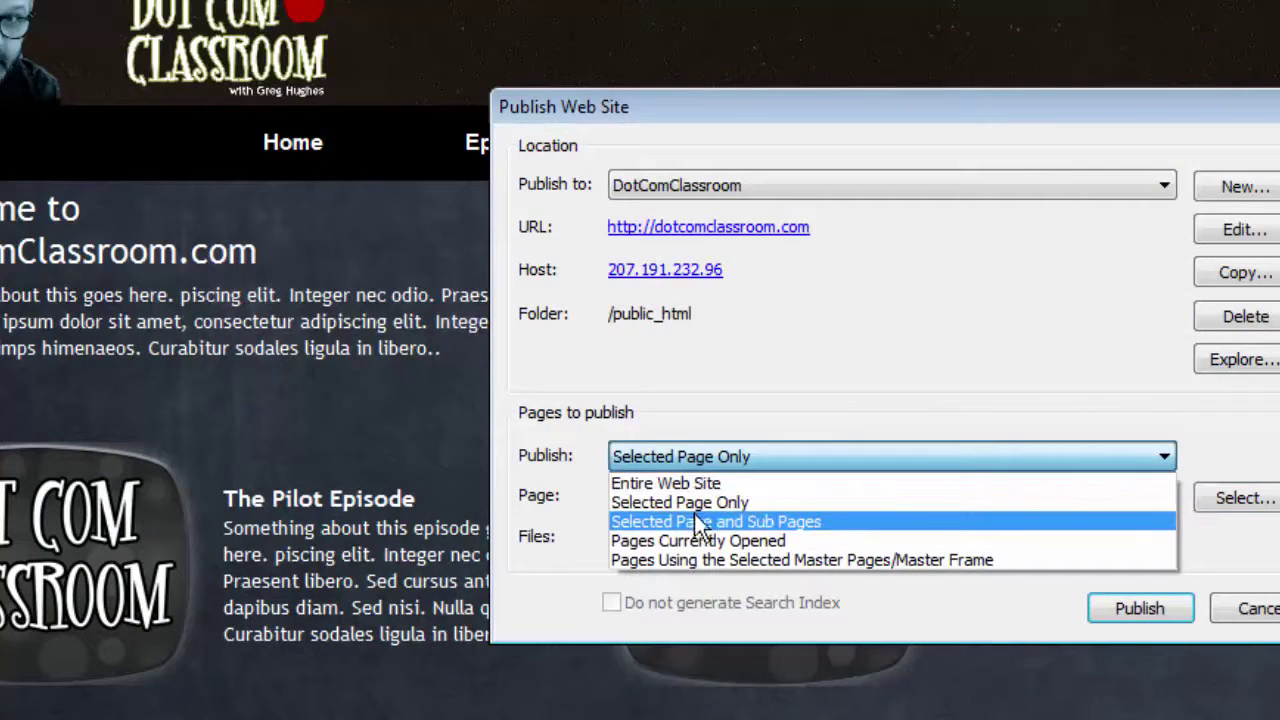
pyautogui.click(693, 540)
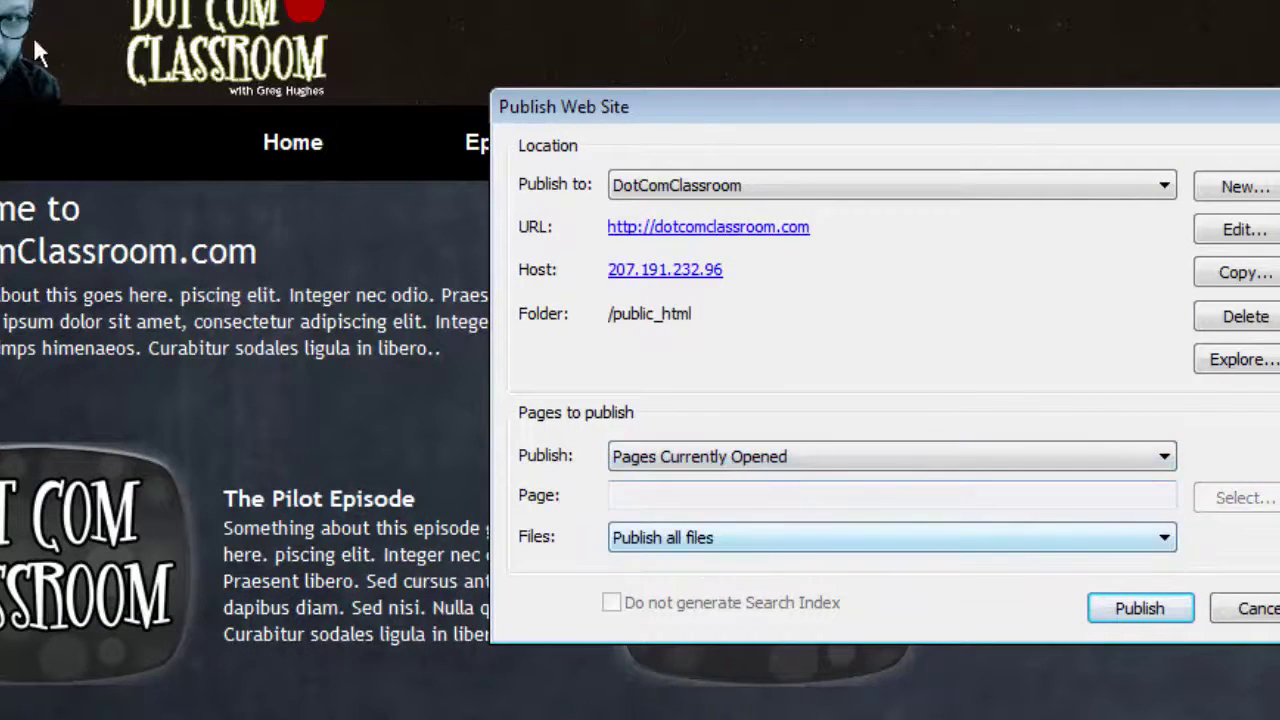
pyautogui.click(752, 456)
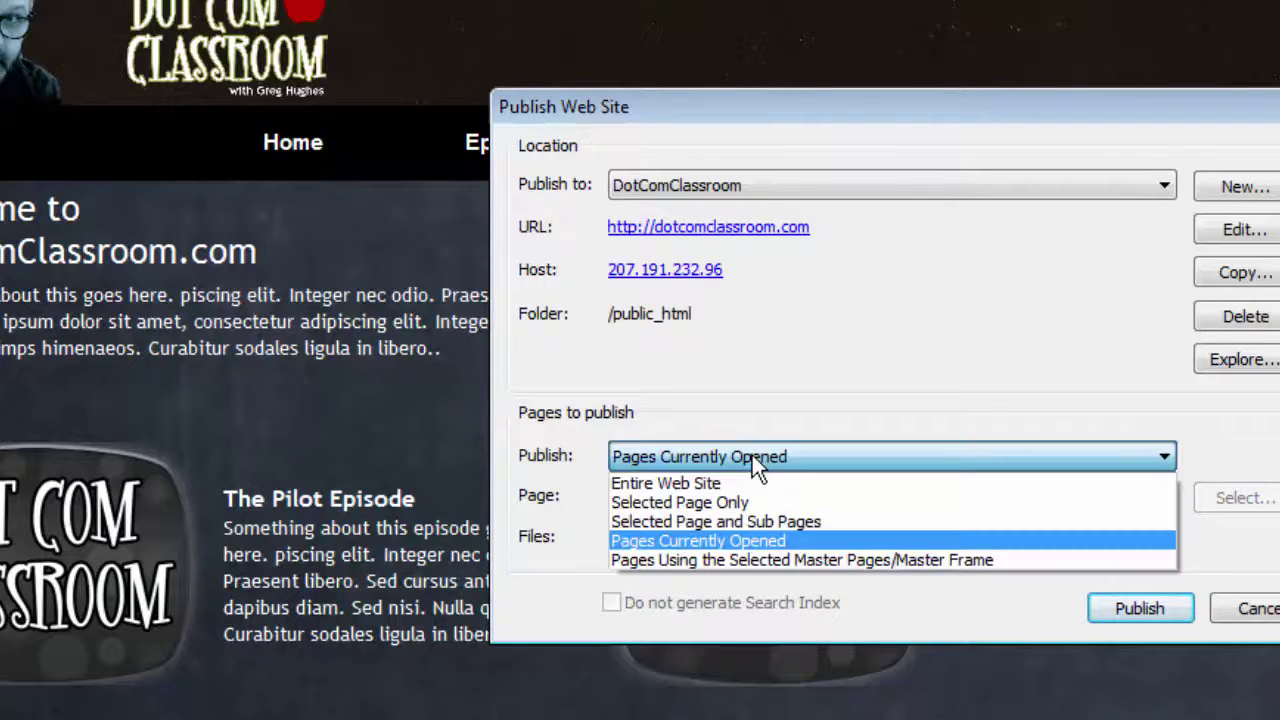
pyautogui.click(743, 518)
pyautogui.click(720, 498)
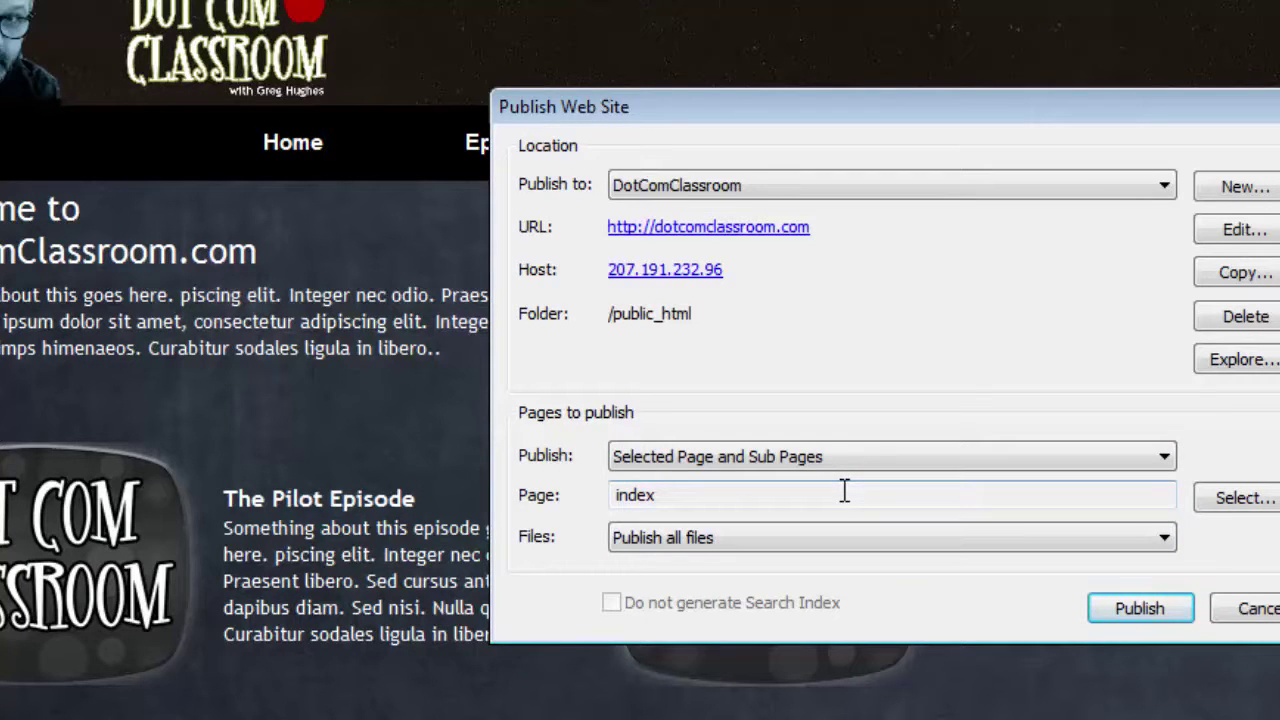
pyautogui.scroll(-1, 930, 450)
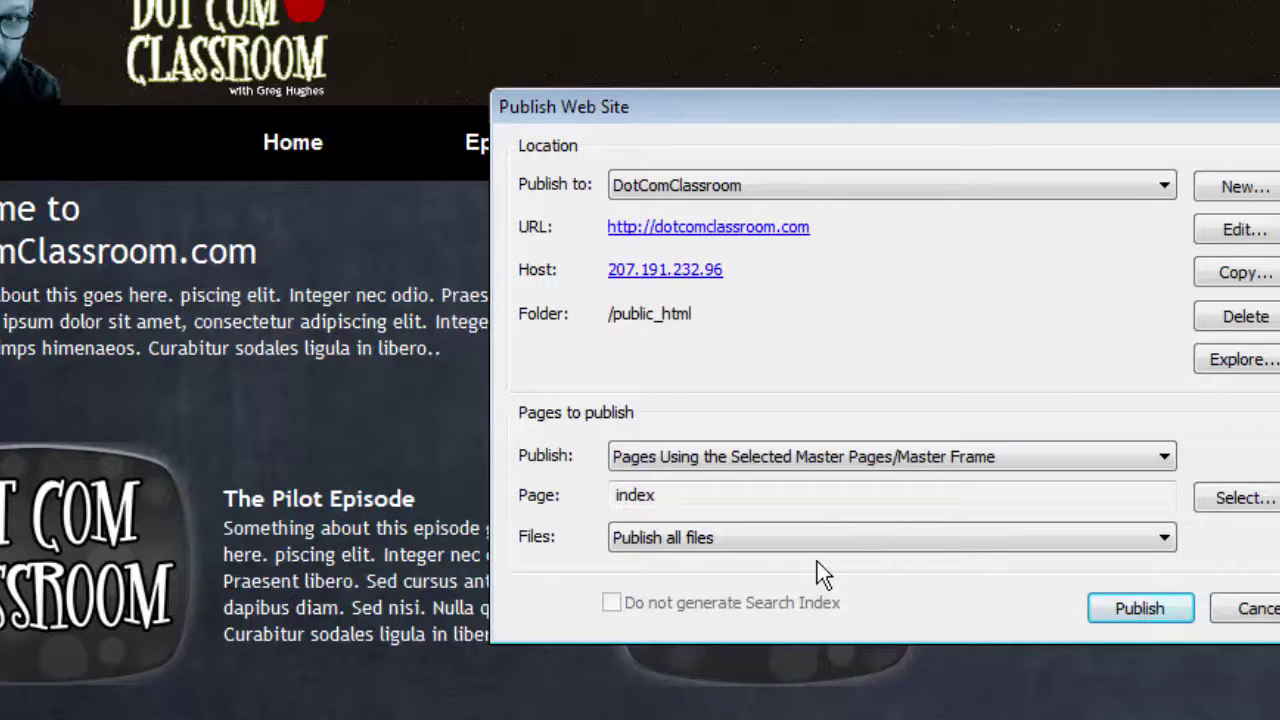
pyautogui.click(868, 455)
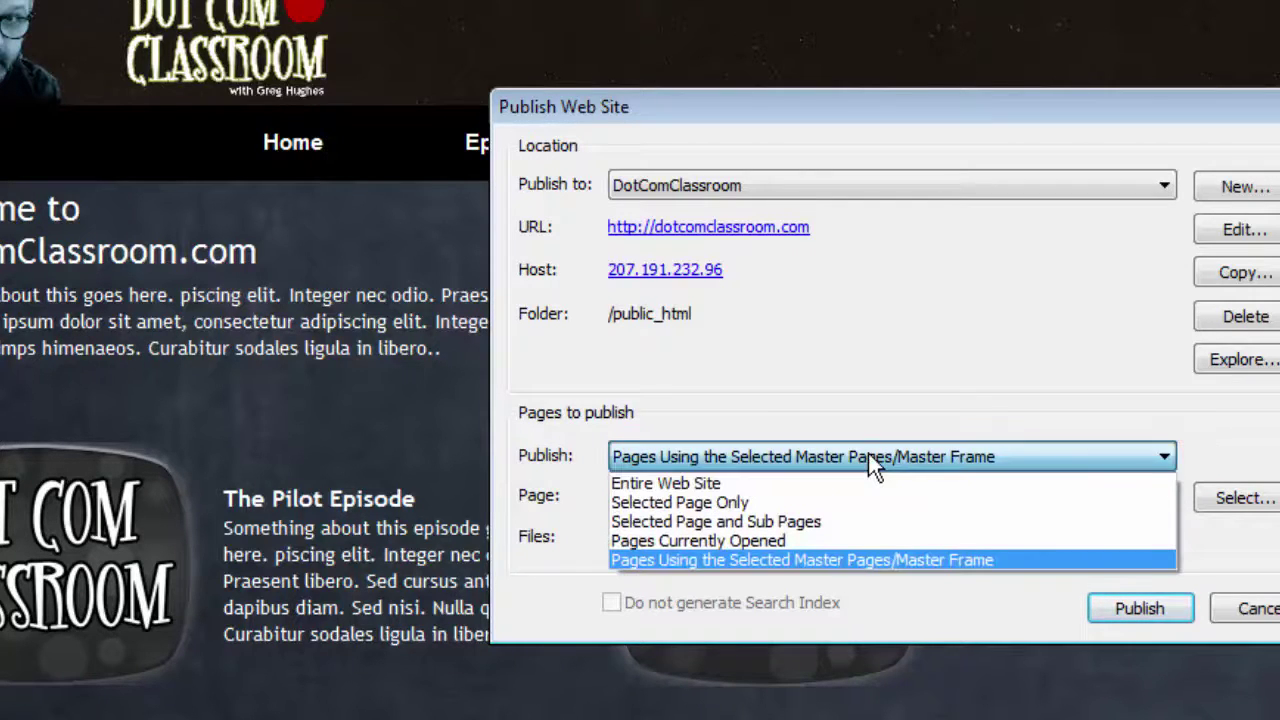
# - Set the publish scope to Entire Web Site and files to Publish HTML files only
pyautogui.click(702, 485)
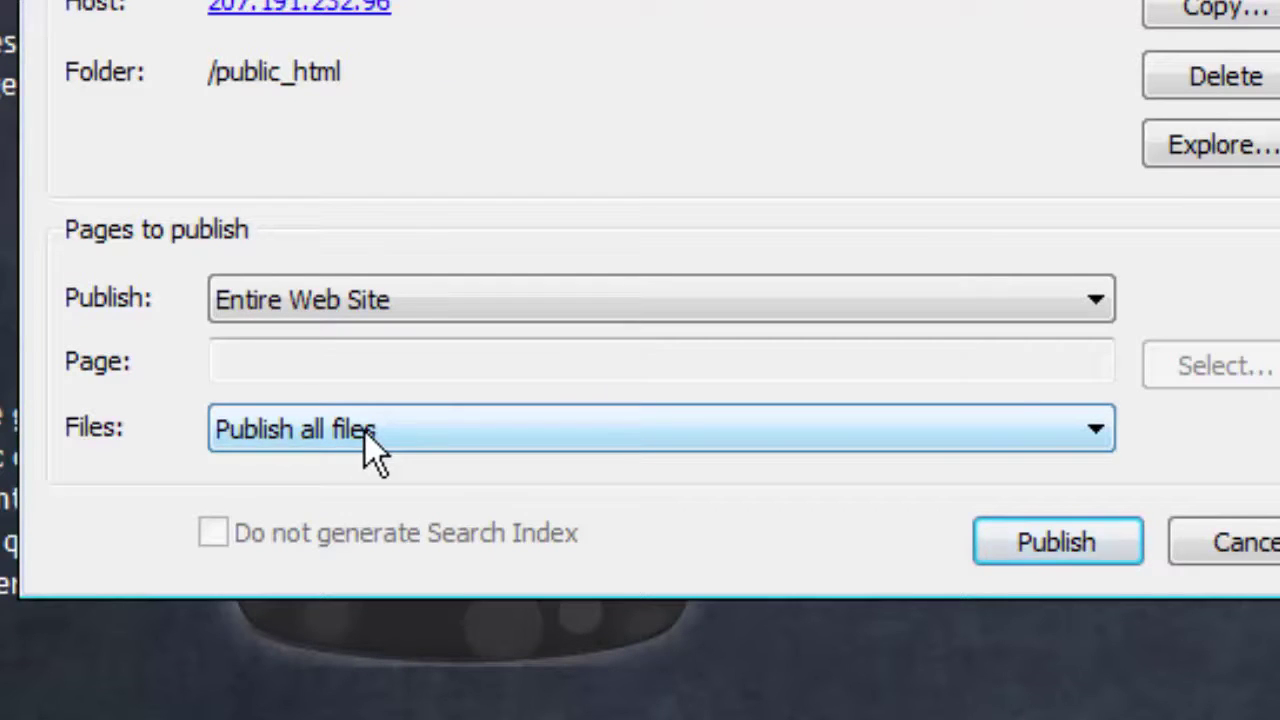
pyautogui.click(370, 432)
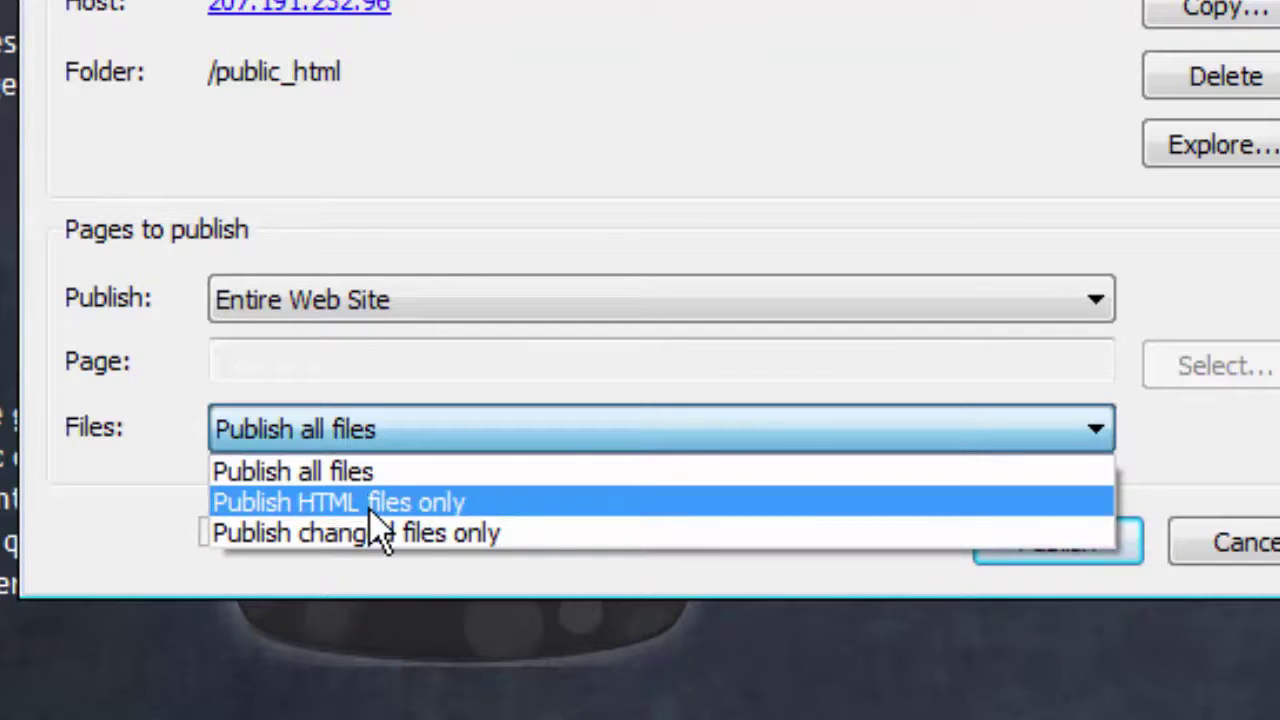
pyautogui.click(370, 510)
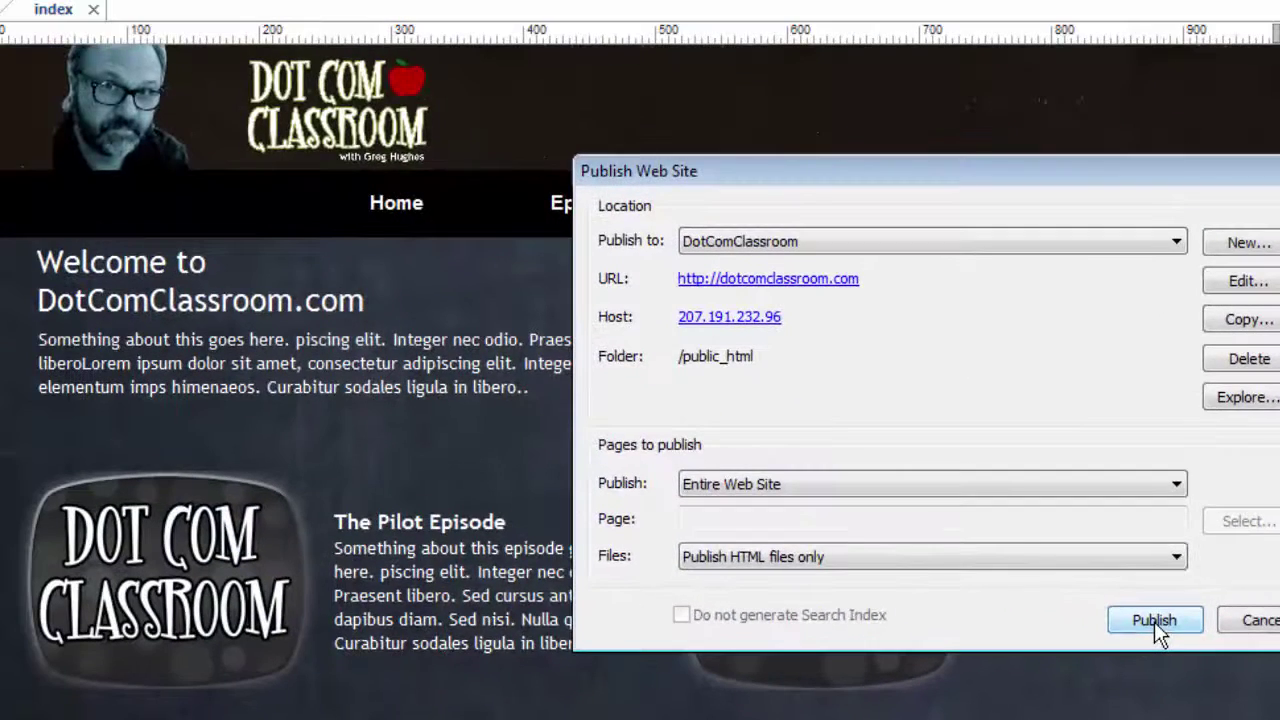
# - Republish HTML files only, uploading 11 files to /public_html, and review the success log
pyautogui.click(1080, 560)
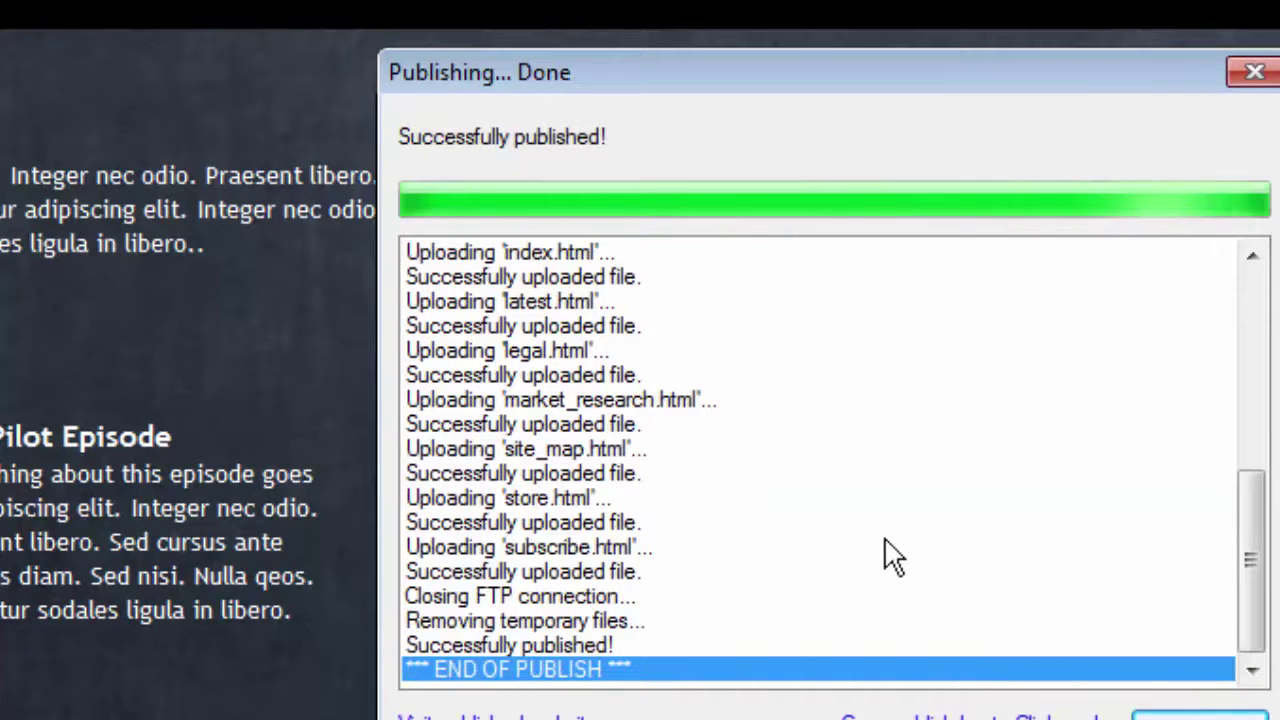
pyautogui.moveTo(1252, 580); pyautogui.dragTo(1262, 375)
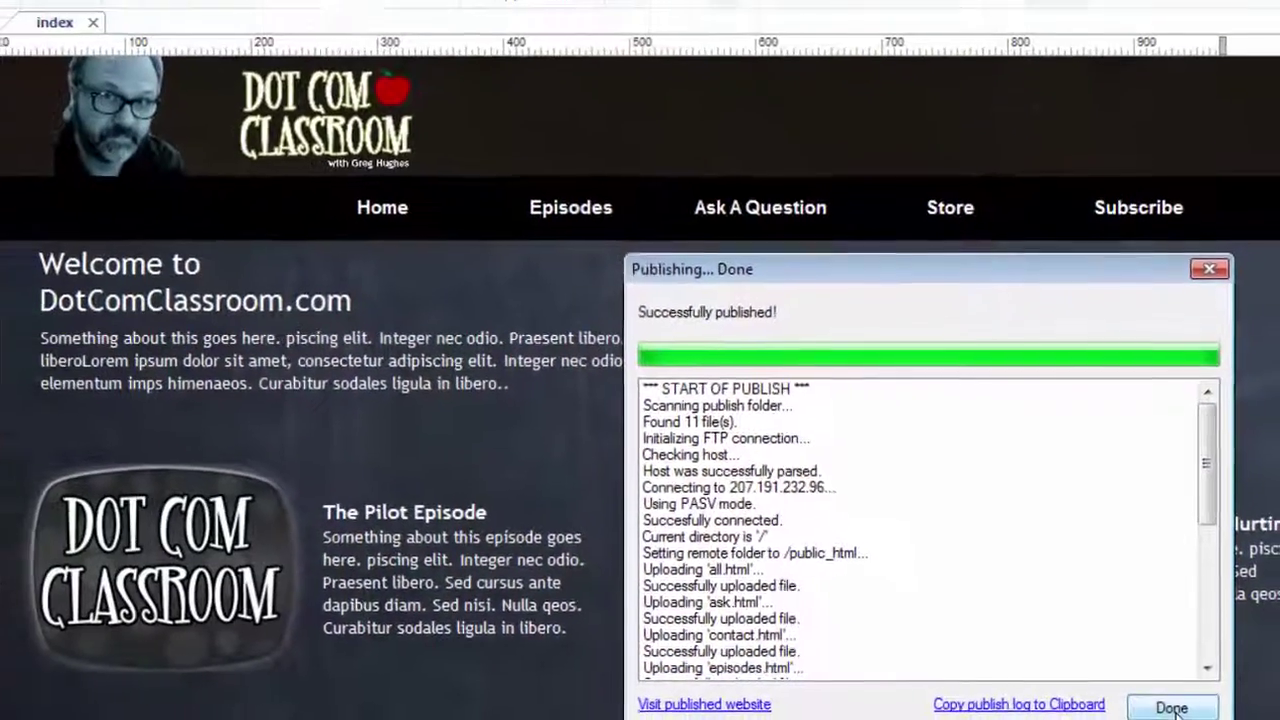
# - Close the publishing log and cycle the Files option, ending on Publish changed files only
pyautogui.press('Return')
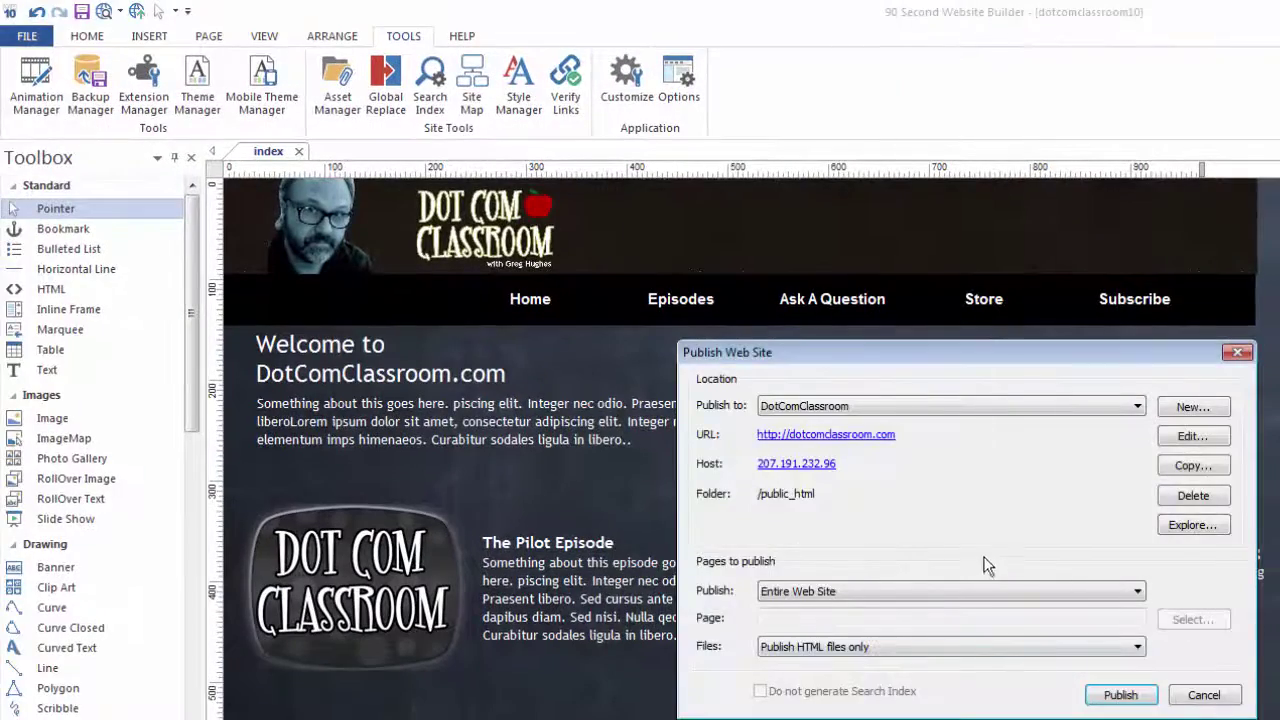
pyautogui.moveTo(907, 357); pyautogui.dragTo(894, 298)
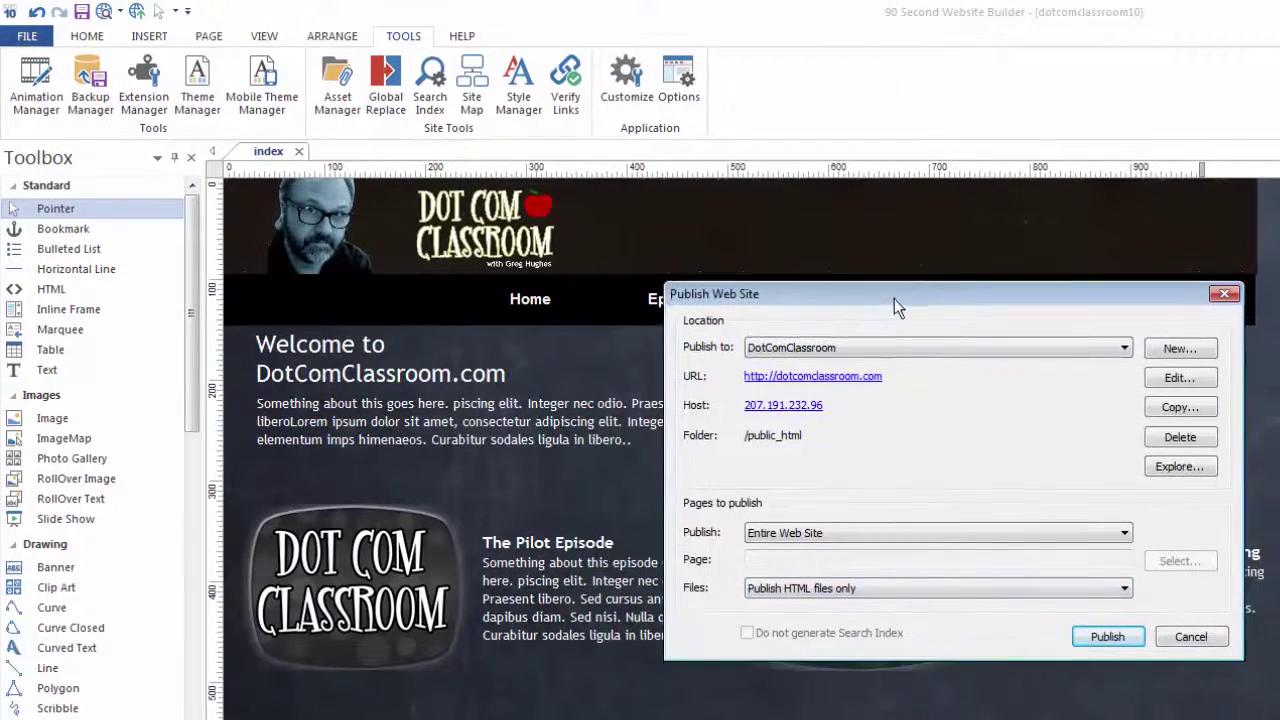
pyautogui.click(905, 587)
pyautogui.click(815, 603)
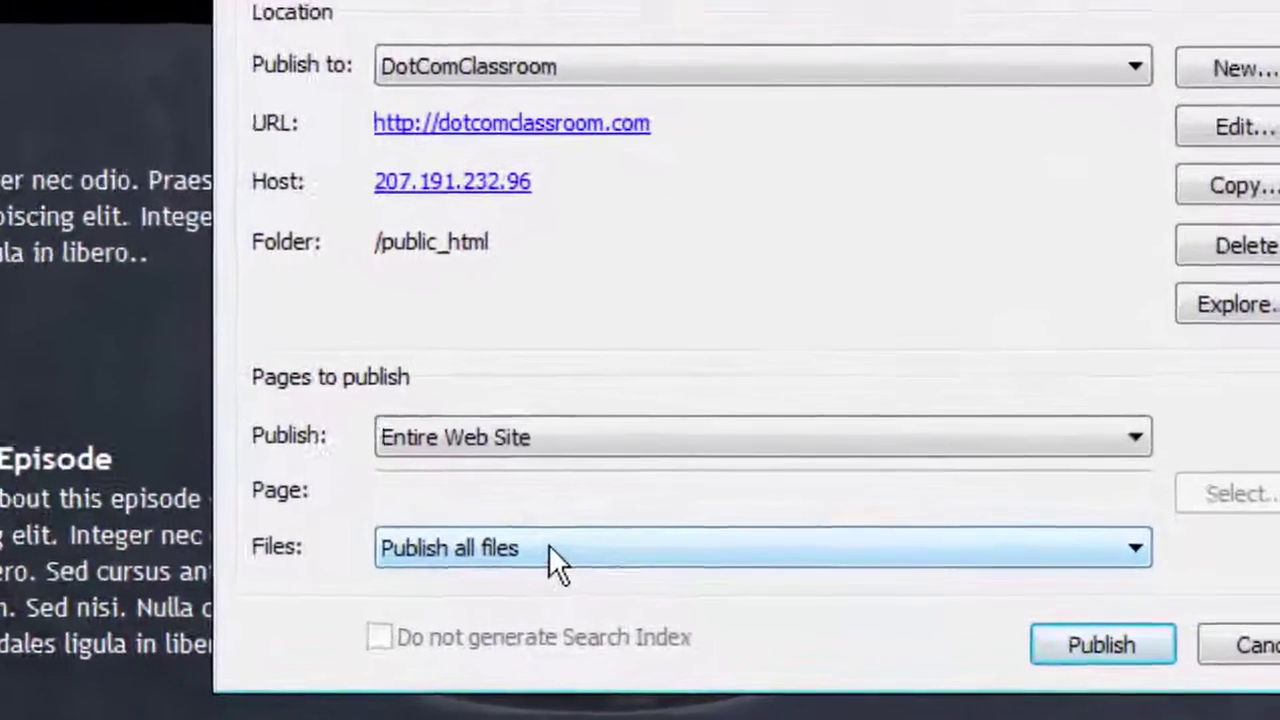
pyautogui.click(684, 574)
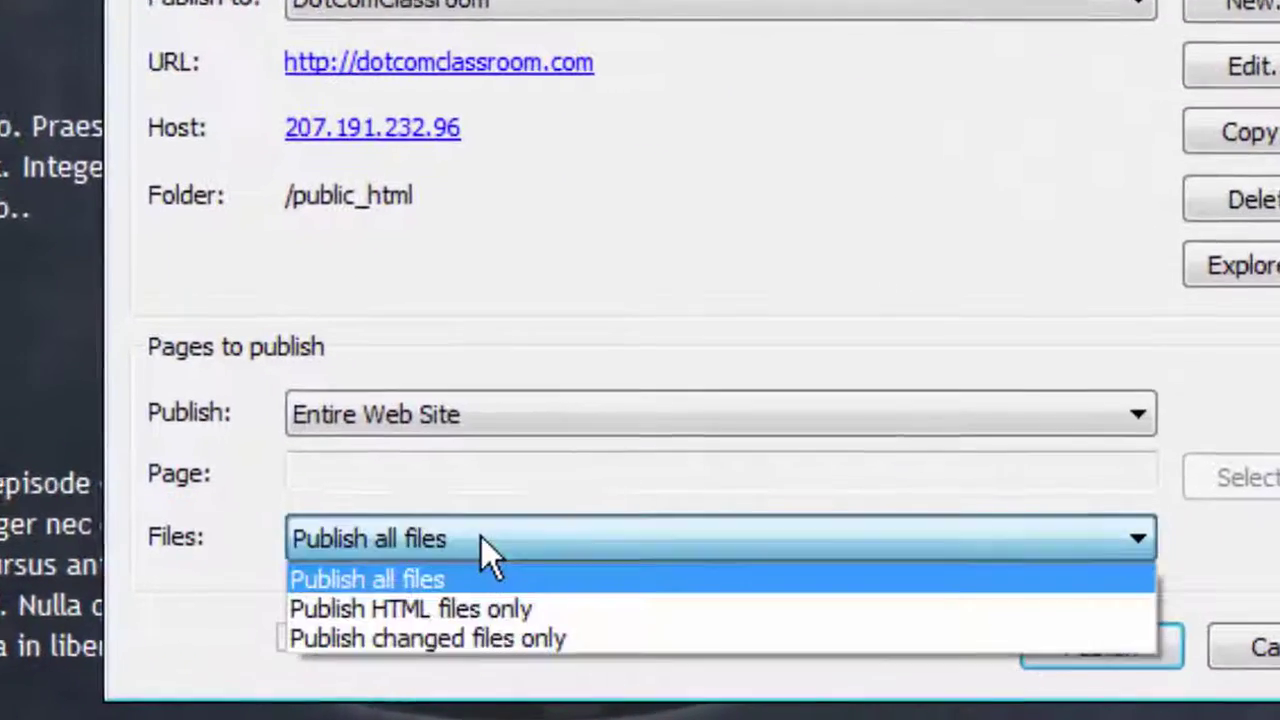
pyautogui.click(386, 606)
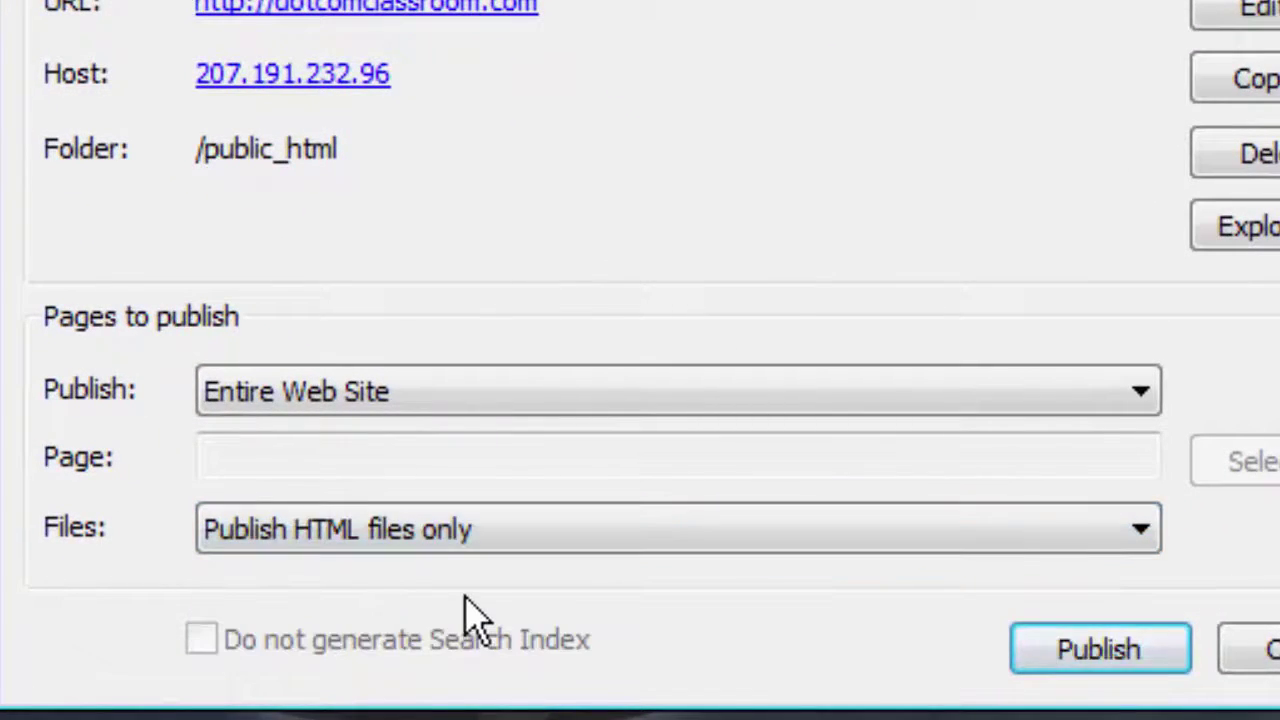
pyautogui.click(457, 534)
pyautogui.click(416, 645)
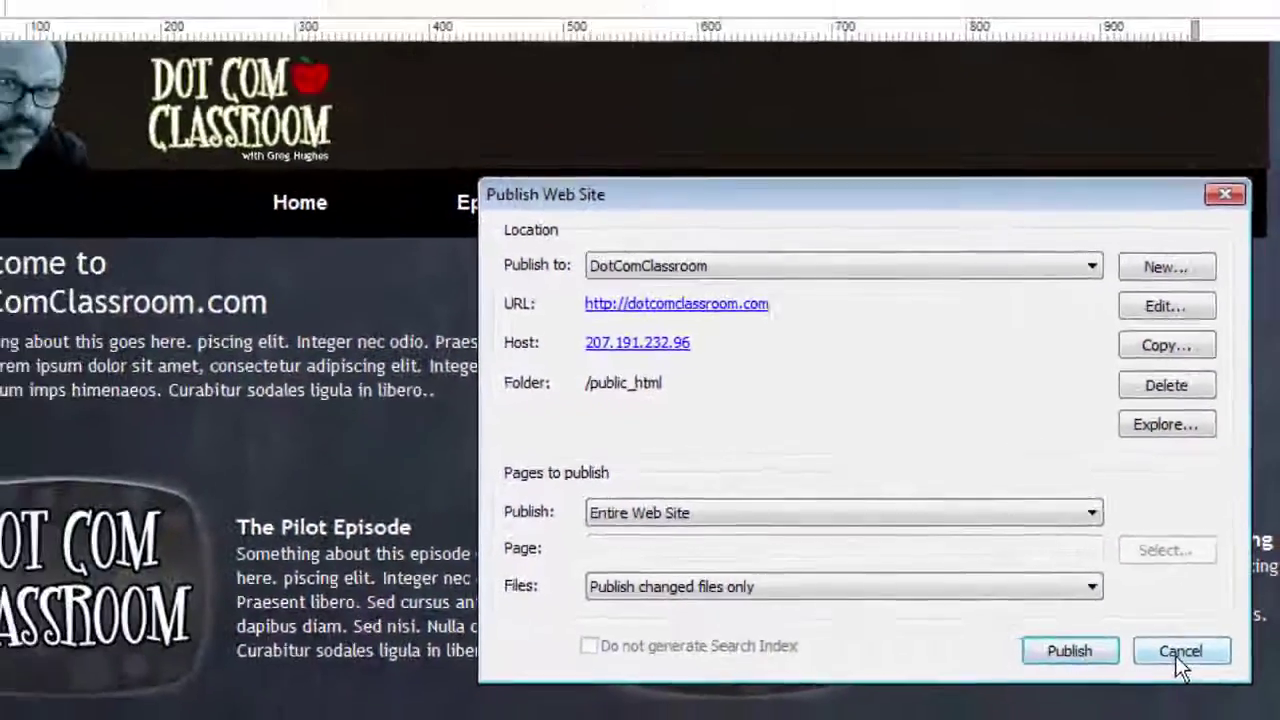
pyautogui.click(1168, 660)
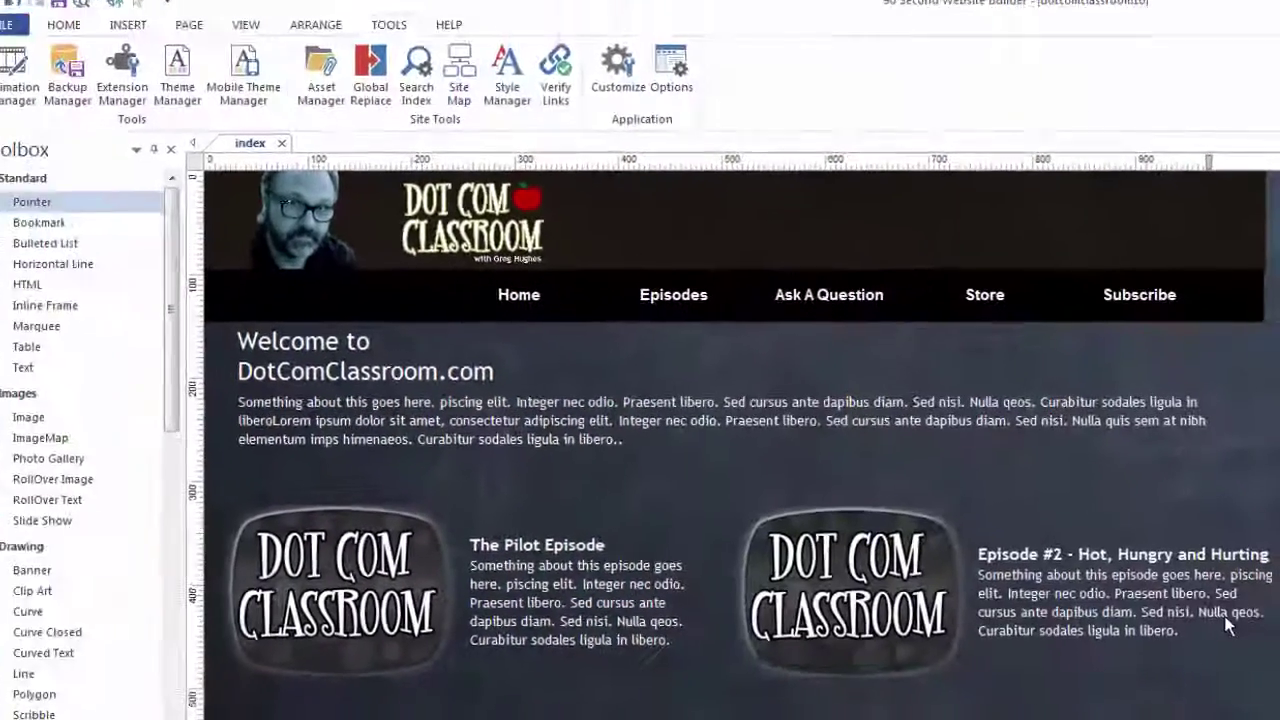